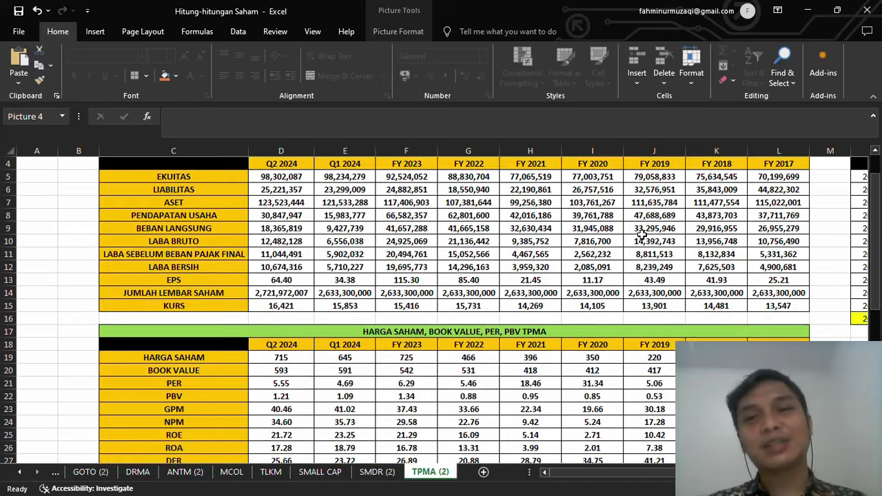
- Review TPMA's financial statement and ratio tables, checking the Q2 2024 NPM formula, exchange rate, share count and total assets
{"action": "scroll", "coordinate": [640, 234], "scroll_direction": "down", "scroll_amount": 1}
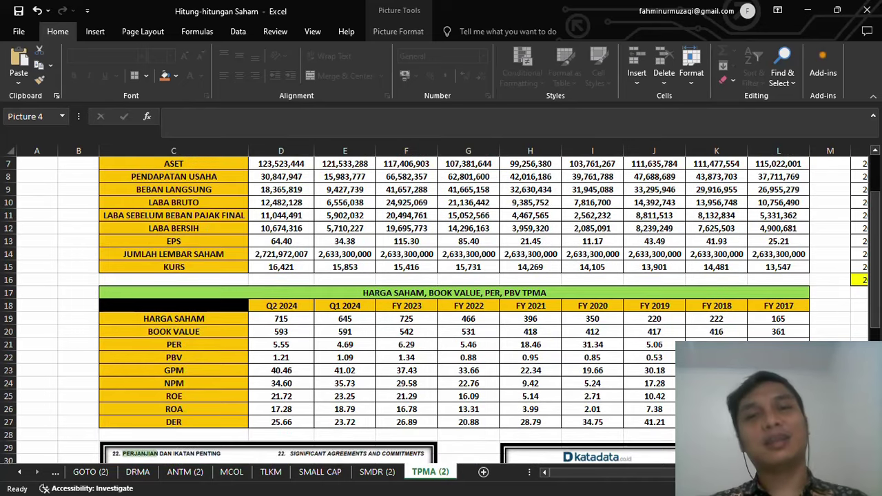
{"action": "scroll", "coordinate": [441, 310], "scroll_direction": "up", "scroll_amount": 1}
{"action": "scroll", "coordinate": [441, 309], "scroll_direction": "down", "scroll_amount": 1}
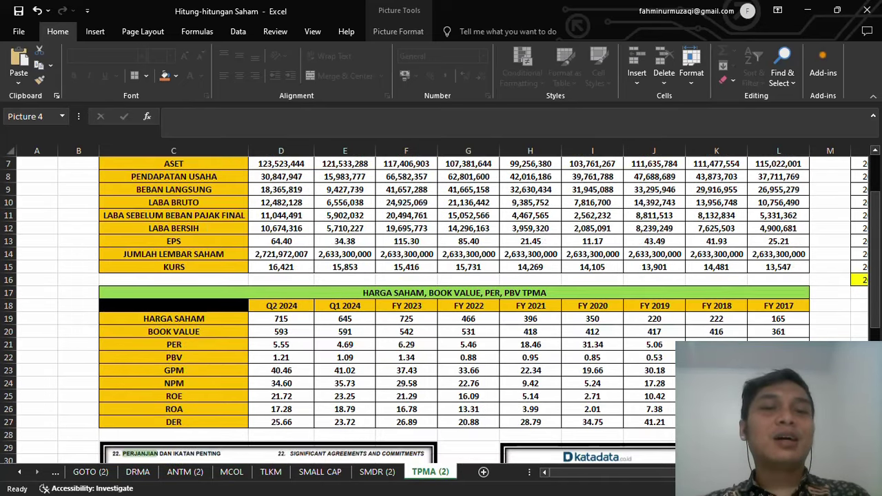
{"action": "left_click", "coordinate": [278, 385]}
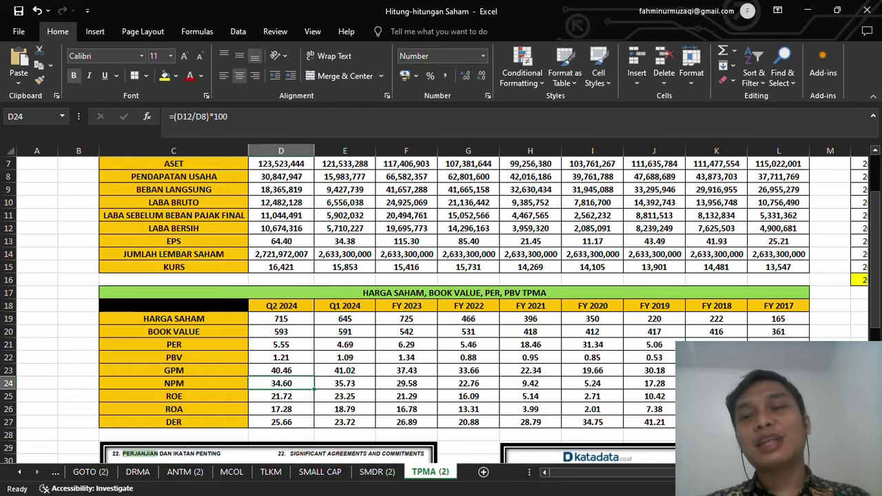
{"action": "scroll", "coordinate": [441, 310], "scroll_direction": "right", "scroll_amount": 1}
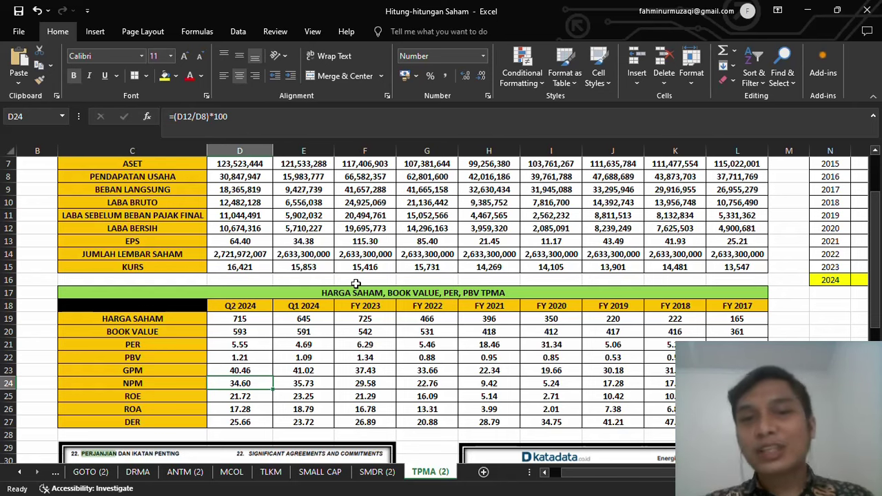
{"action": "scroll", "coordinate": [358, 282], "scroll_direction": "up", "scroll_amount": 1}
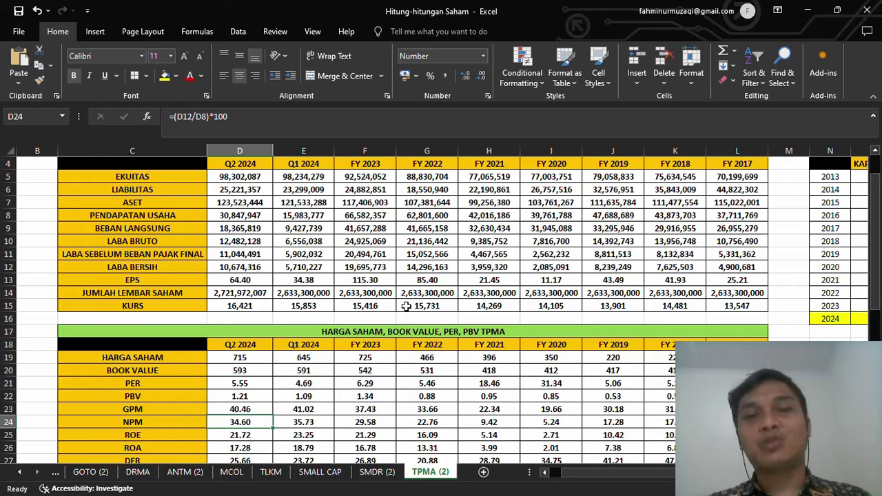
{"action": "left_click", "coordinate": [253, 306]}
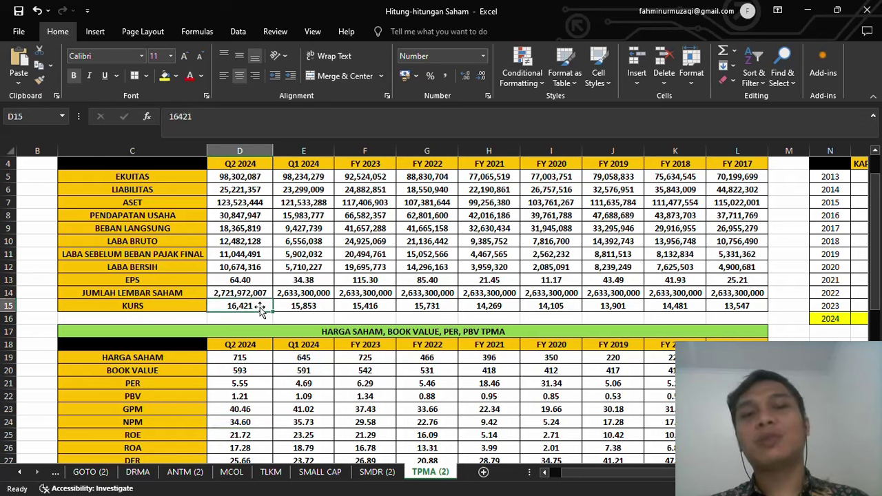
{"action": "scroll", "coordinate": [361, 305], "scroll_direction": "up", "scroll_amount": 1}
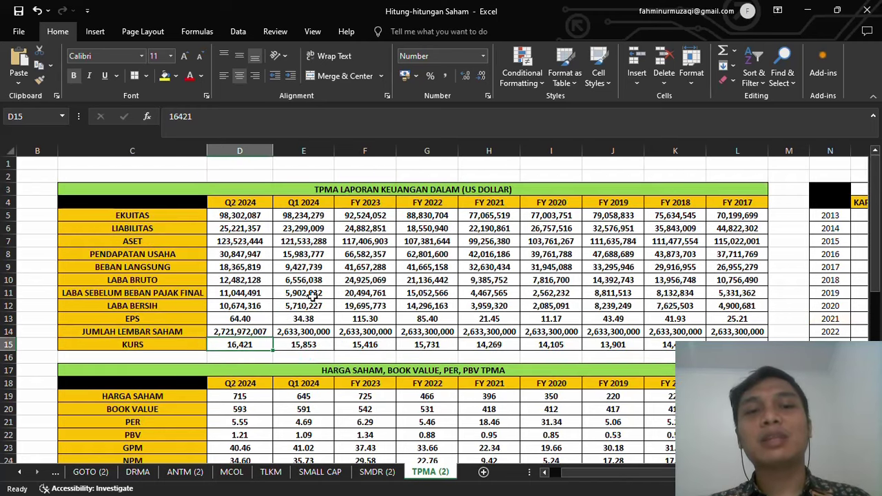
{"action": "left_click", "coordinate": [250, 330]}
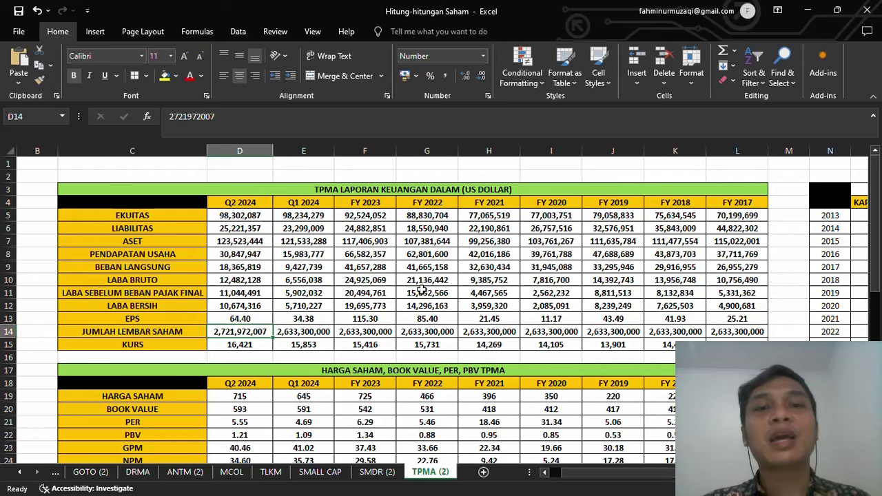
{"action": "left_click", "coordinate": [263, 241]}
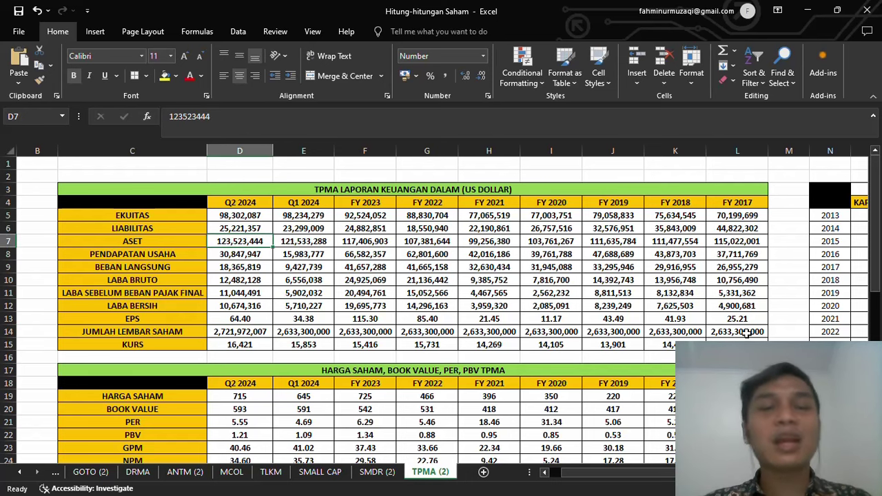
- Check TPMA's 30 June 2024 Q2 financial report in the web browser and return to the Excel workbook
{"action": "key", "text": "alt+Tab"}
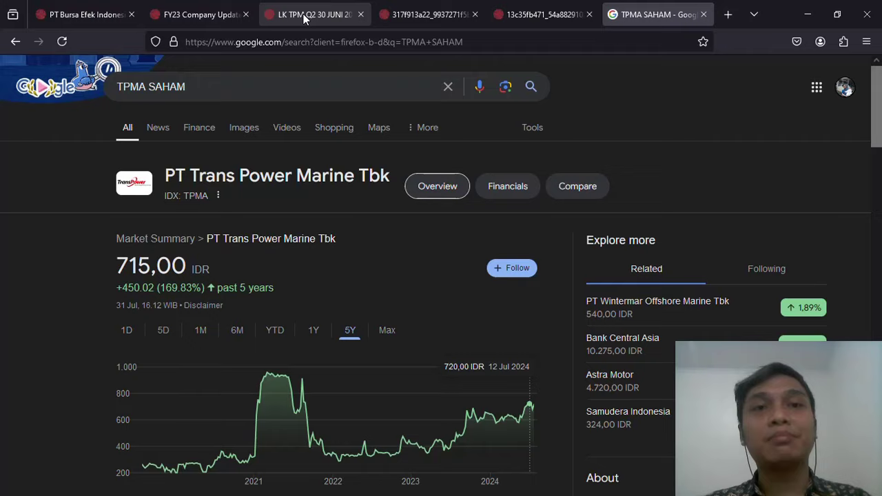
{"action": "left_click", "coordinate": [303, 14]}
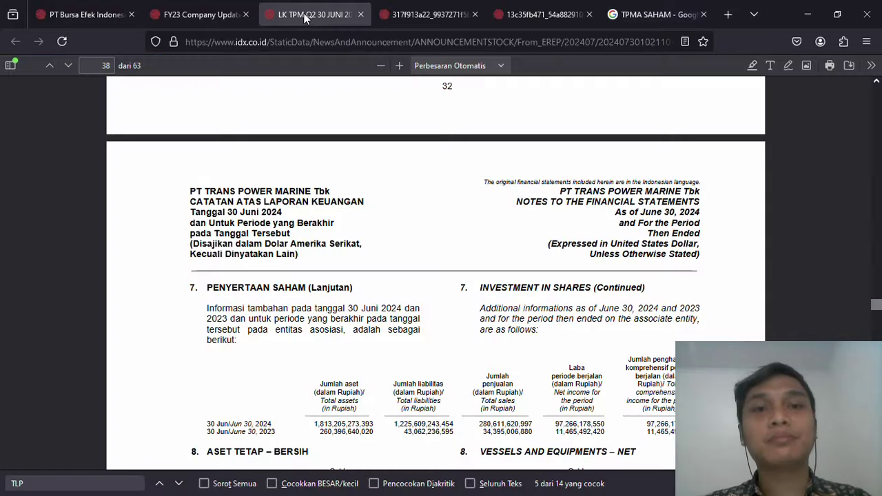
{"action": "key", "text": "alt+Tab"}
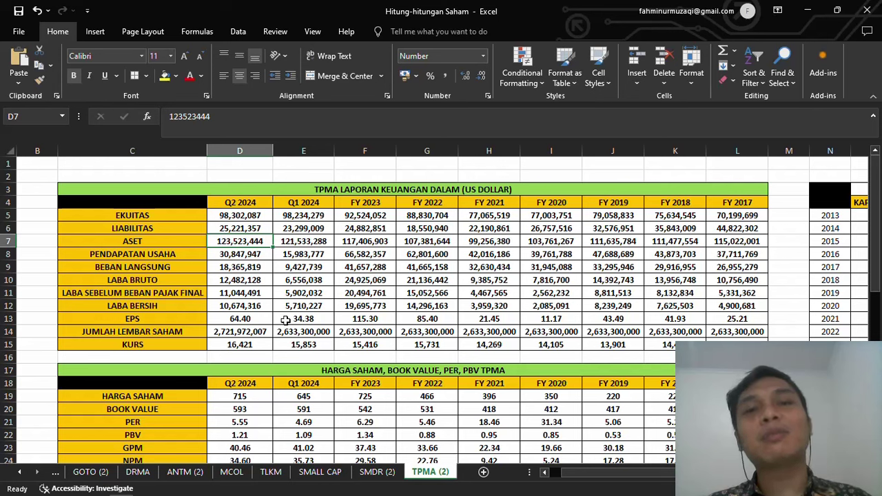
- Enter 60% in cell E1 and the label REVENUE TPMA in cell F1 above the financial statement table
{"action": "left_click", "coordinate": [317, 162]}
{"action": "type", "text": "60%"}
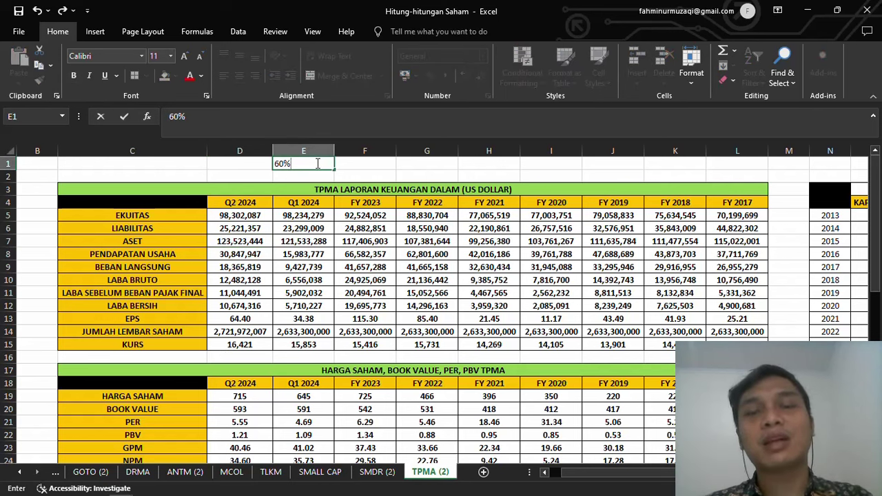
{"action": "key", "text": "Tab"}
{"action": "type", "text": "REVE"}
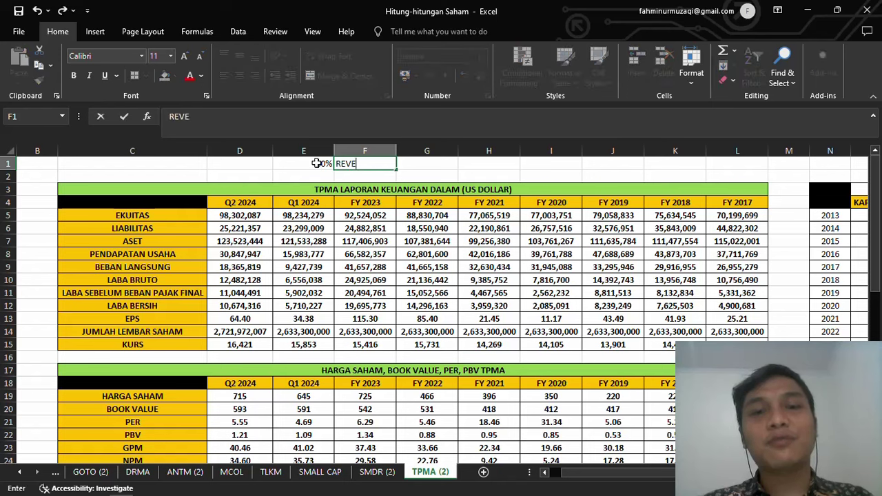
{"action": "type", "text": "NUE TPMA"}
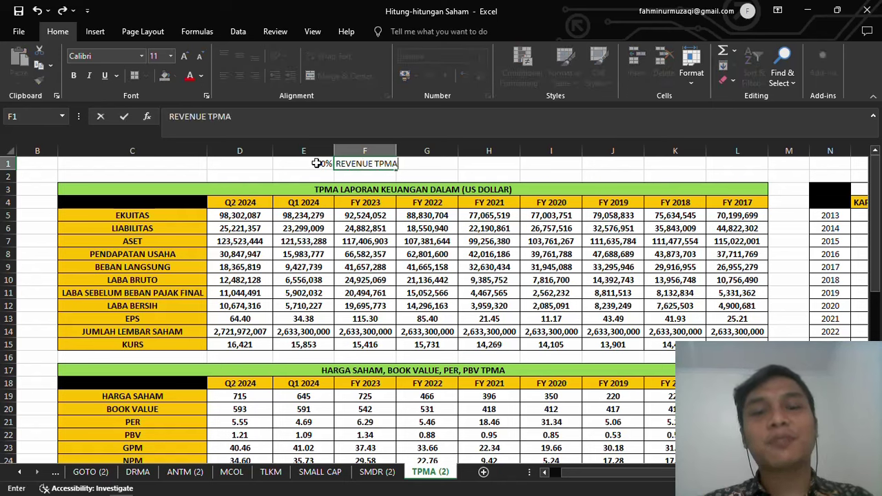
{"action": "key", "text": "Tab"}
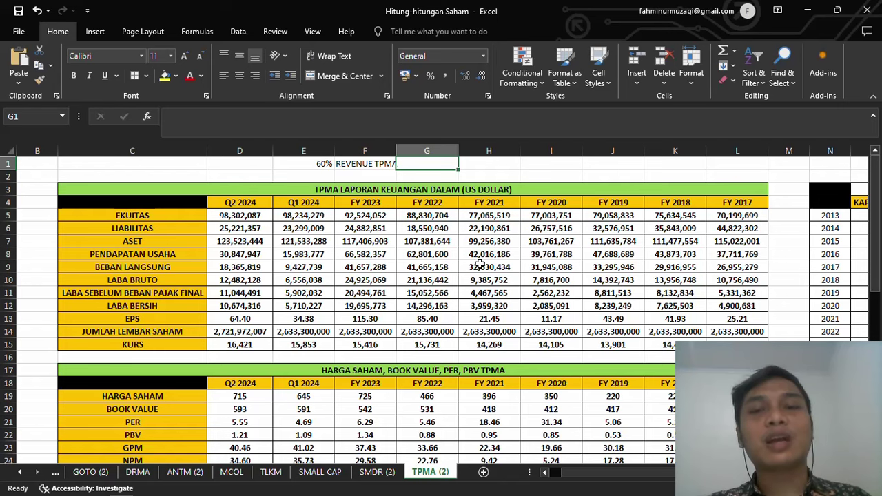
- Examine TPMA's share price and ratio table, plus the contract, customer revenue and coal export excerpts below it
{"action": "scroll", "coordinate": [256, 290], "scroll_direction": "down", "scroll_amount": 2}
{"action": "scroll", "coordinate": [256, 291], "scroll_direction": "down", "scroll_amount": 2}
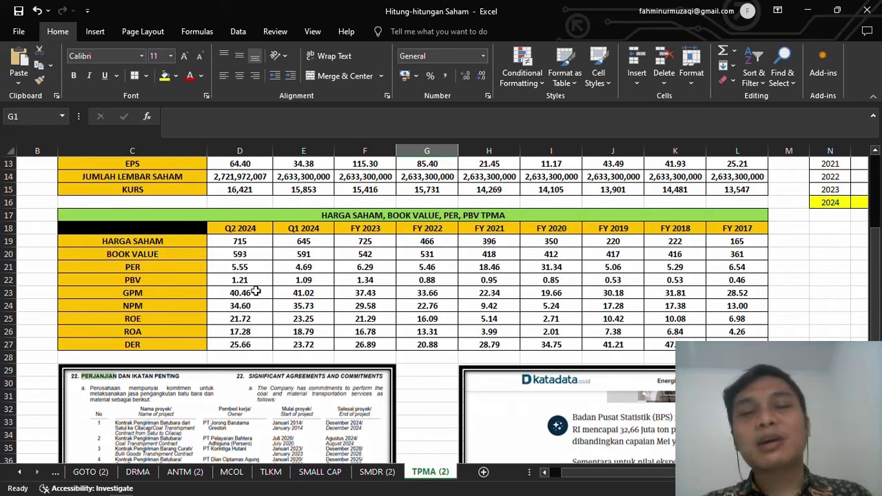
{"action": "scroll", "coordinate": [255, 291], "scroll_direction": "up", "scroll_amount": 4}
{"action": "scroll", "coordinate": [367, 283], "scroll_direction": "down", "scroll_amount": 1}
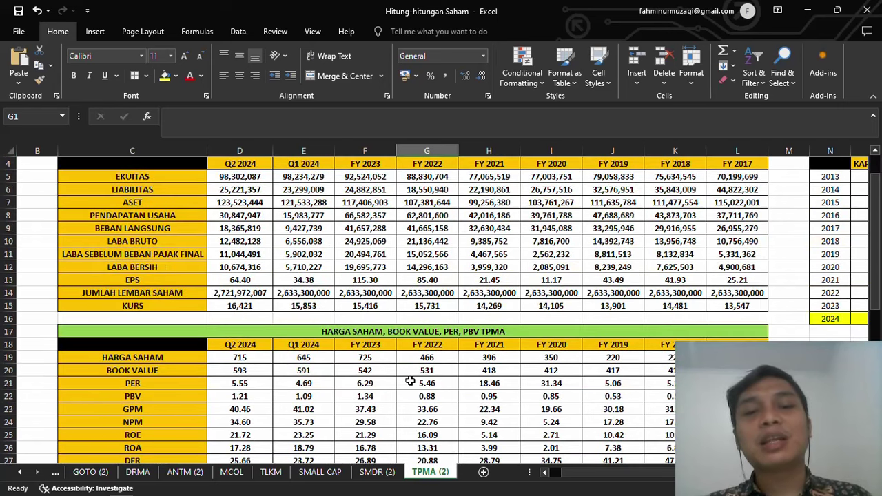
{"action": "scroll", "coordinate": [410, 380], "scroll_direction": "down", "scroll_amount": 8}
{"action": "scroll", "coordinate": [409, 381], "scroll_direction": "down", "scroll_amount": 2}
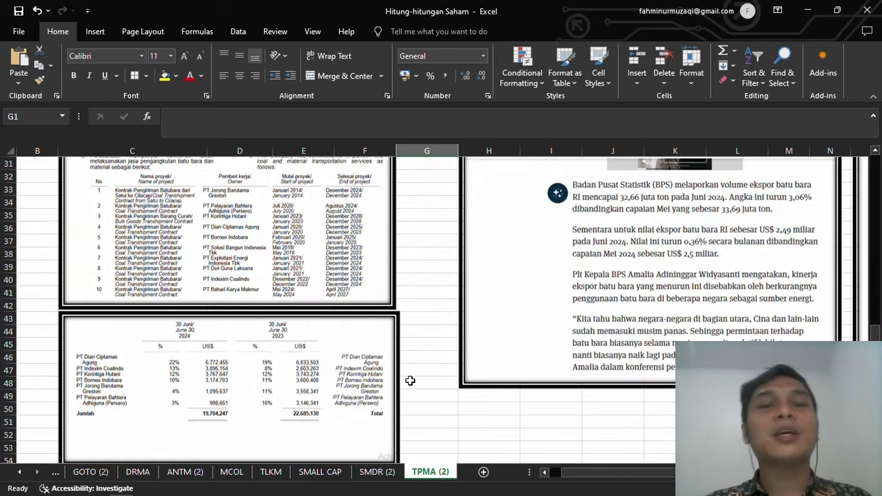
{"action": "scroll", "coordinate": [410, 380], "scroll_direction": "up", "scroll_amount": 3}
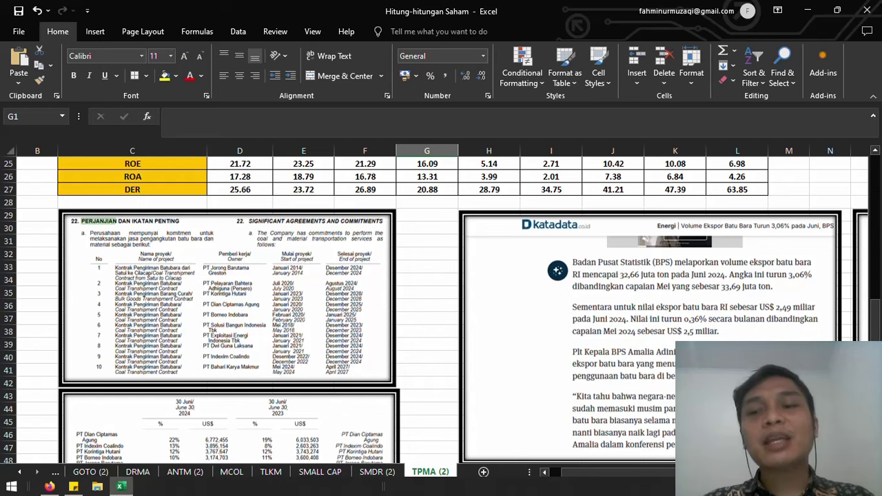
{"action": "scroll", "coordinate": [440, 303], "scroll_direction": "up", "scroll_amount": 6}
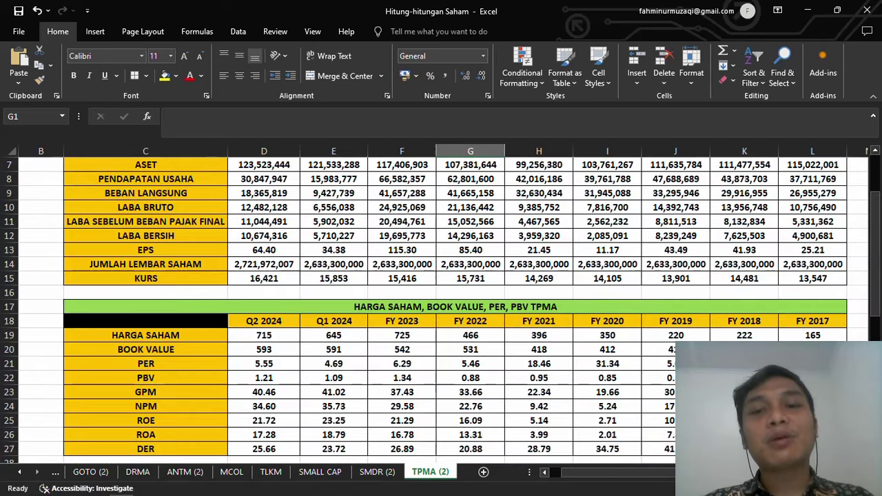
{"action": "scroll", "coordinate": [444, 337], "scroll_direction": "down", "scroll_amount": 5}
{"action": "scroll", "coordinate": [441, 303], "scroll_direction": "up", "scroll_amount": 4}
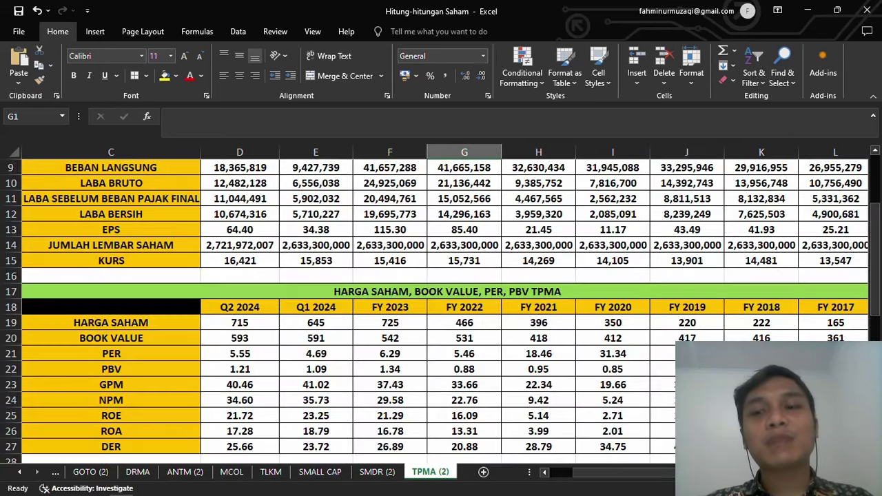
{"action": "scroll", "coordinate": [437, 350], "scroll_direction": "down", "scroll_amount": 6}
{"action": "scroll", "coordinate": [630, 455], "scroll_direction": "left", "scroll_amount": 2}
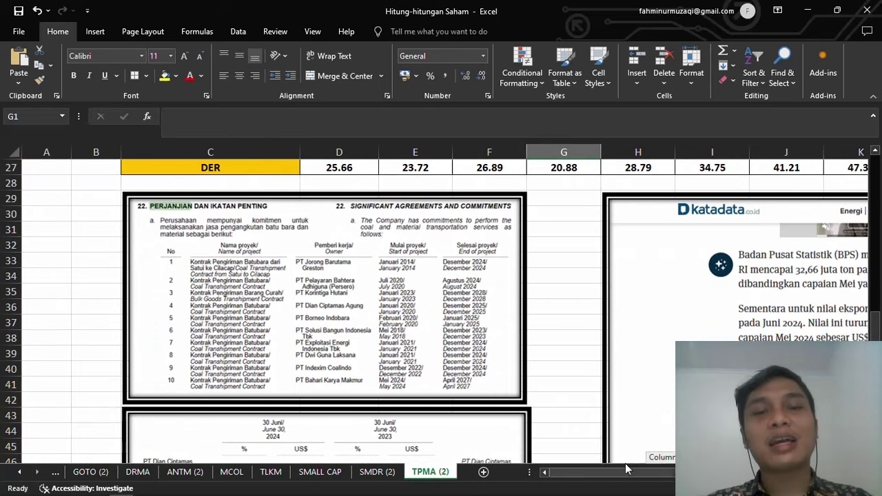
- Compare the list of coal transport contracts and their end dates with the June 2024 and June 2023 customer revenue breakdown
{"action": "mouse_move", "coordinate": [682, 494]}
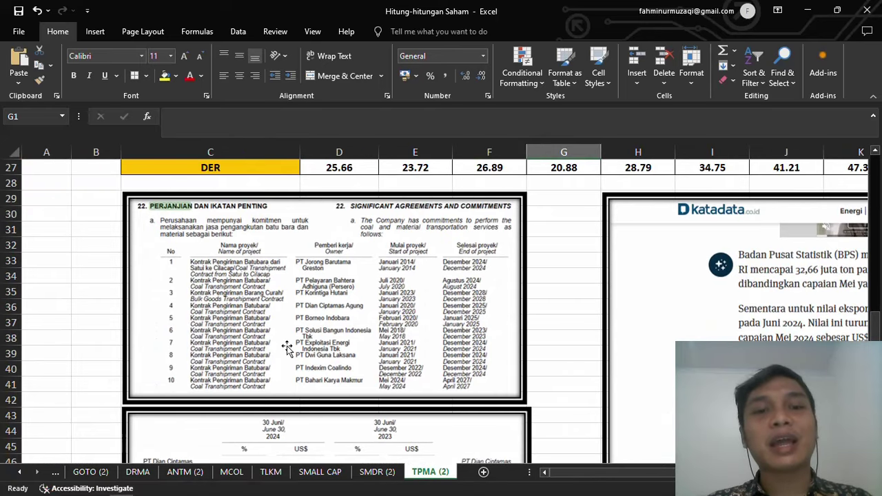
{"action": "scroll", "coordinate": [232, 381], "scroll_direction": "down", "scroll_amount": 1}
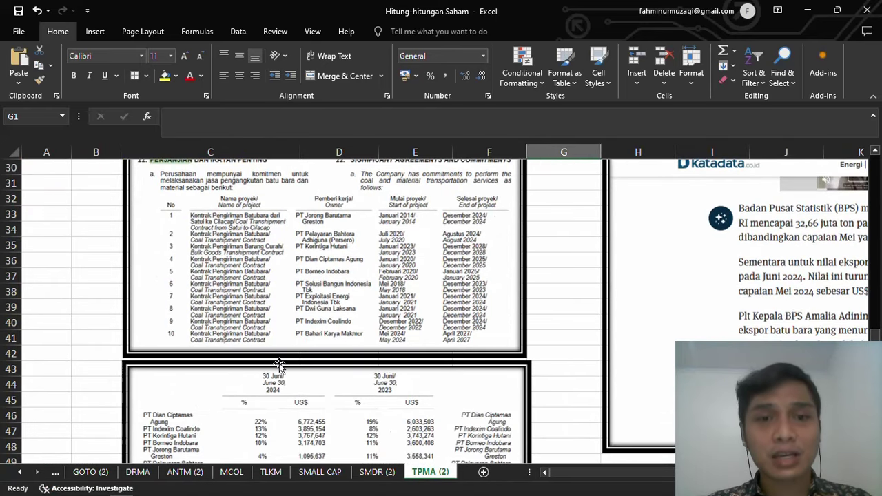
{"action": "scroll", "coordinate": [280, 365], "scroll_direction": "down", "scroll_amount": 1}
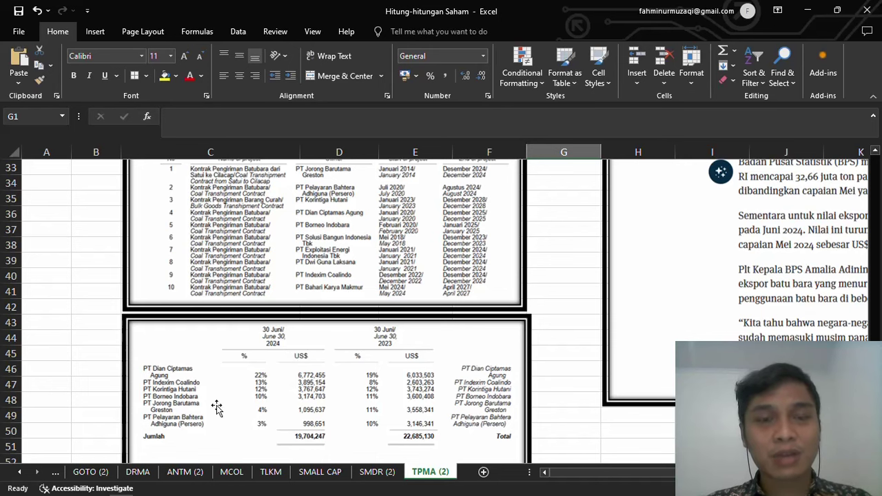
{"action": "scroll", "coordinate": [352, 379], "scroll_direction": "right", "scroll_amount": 1}
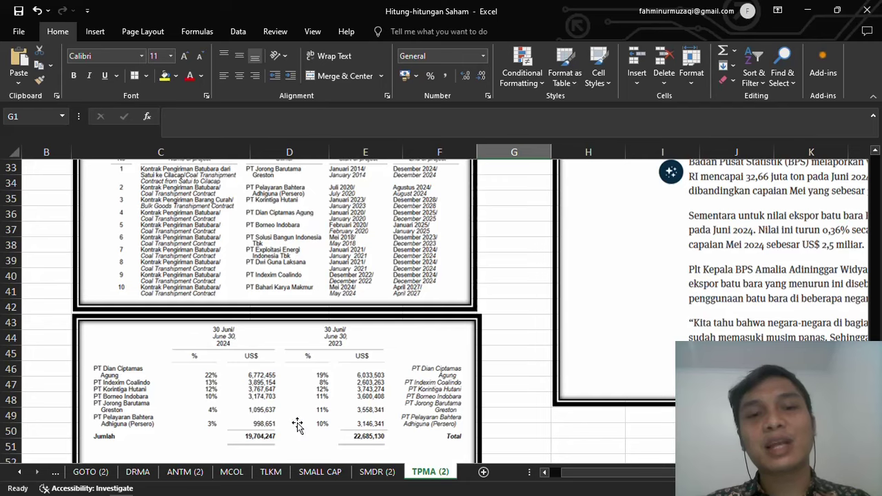
{"action": "scroll", "coordinate": [292, 421], "scroll_direction": "down", "scroll_amount": 2}
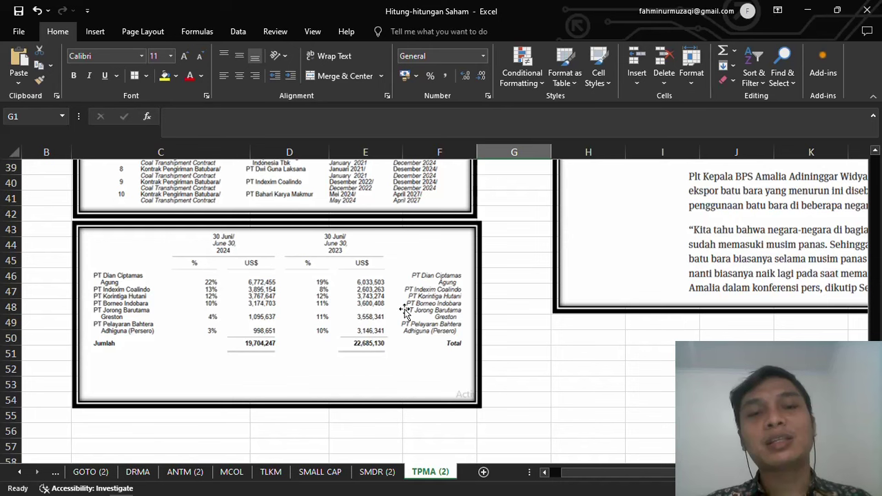
{"action": "scroll", "coordinate": [322, 365], "scroll_direction": "up", "scroll_amount": 1}
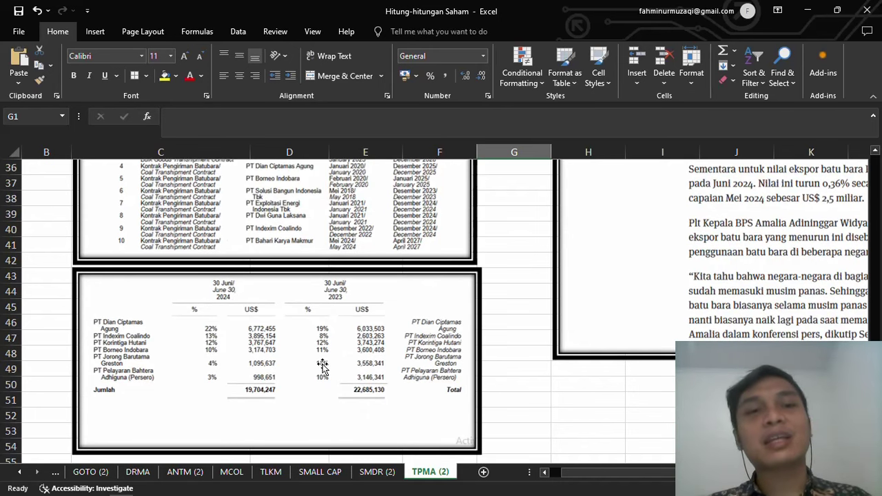
{"action": "scroll", "coordinate": [460, 344], "scroll_direction": "up", "scroll_amount": 2}
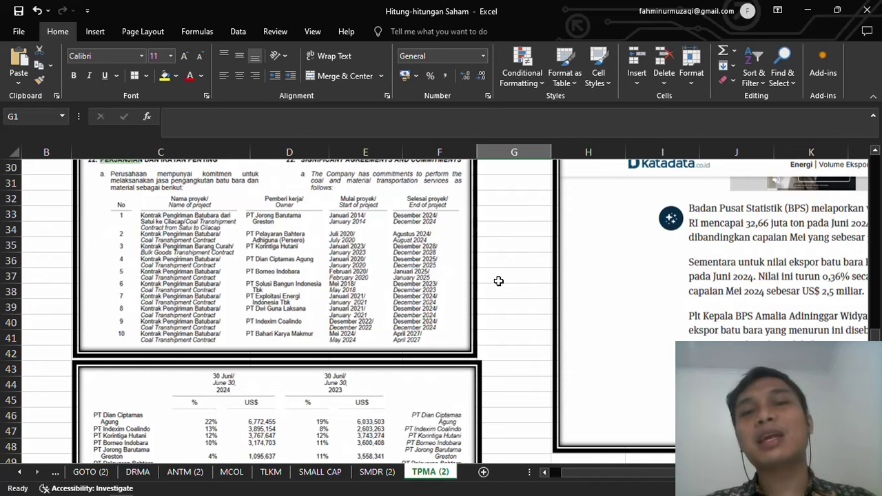
{"action": "scroll", "coordinate": [498, 281], "scroll_direction": "down", "scroll_amount": 1}
{"action": "scroll", "coordinate": [500, 279], "scroll_direction": "down", "scroll_amount": 1}
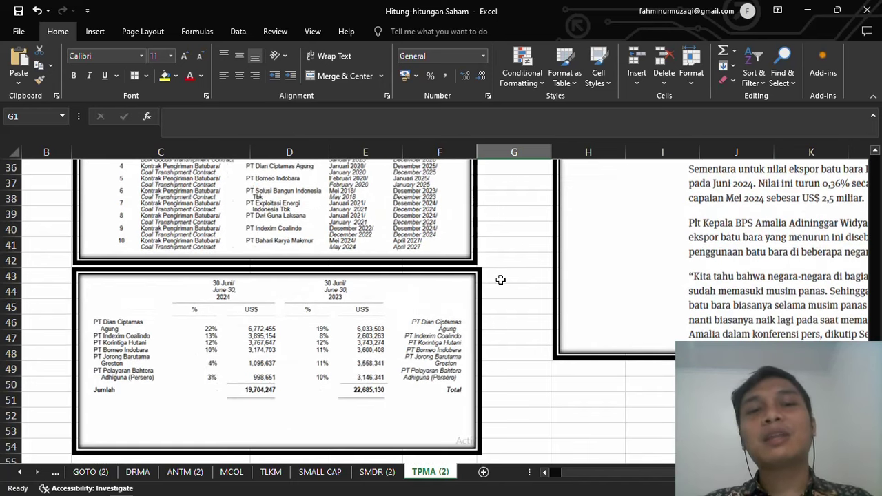
{"action": "scroll", "coordinate": [500, 278], "scroll_direction": "up", "scroll_amount": 1}
{"action": "scroll", "coordinate": [368, 289], "scroll_direction": "up", "scroll_amount": 1}
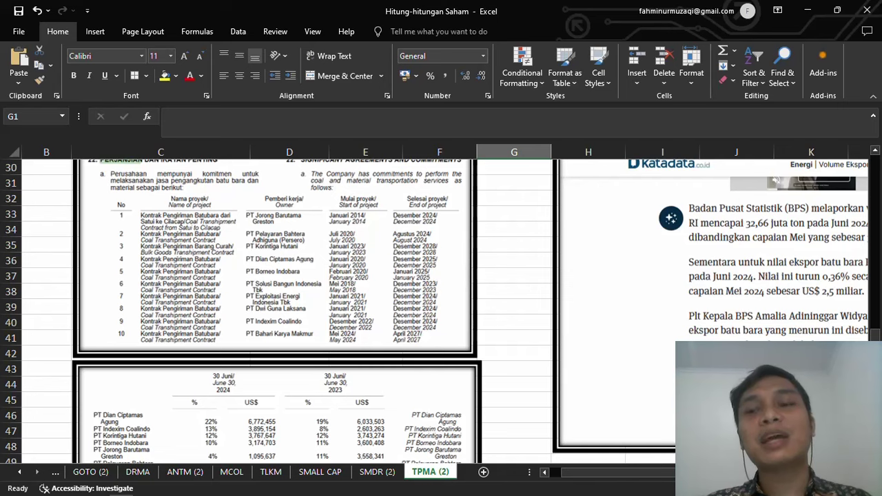
- Look over the Katadata excerpt on June coal exports and return to the list of significant agreements
{"action": "scroll", "coordinate": [445, 310], "scroll_direction": "right", "scroll_amount": 1}
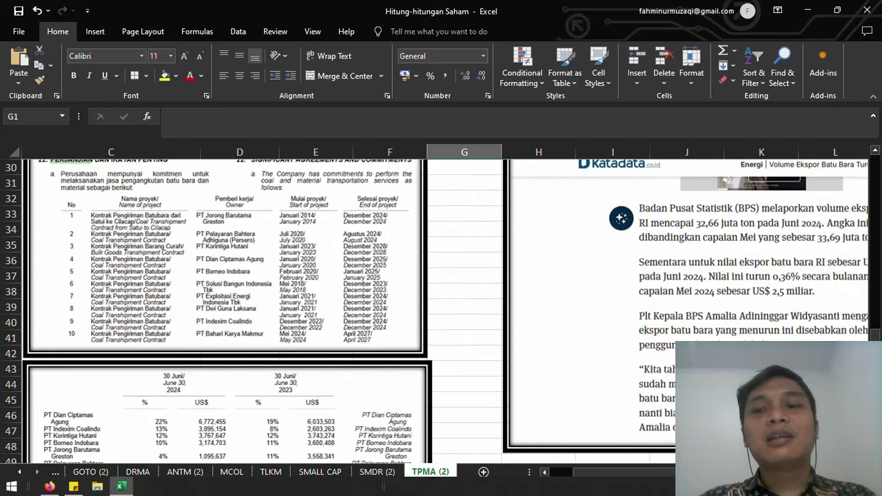
{"action": "scroll", "coordinate": [445, 311], "scroll_direction": "right", "scroll_amount": 1}
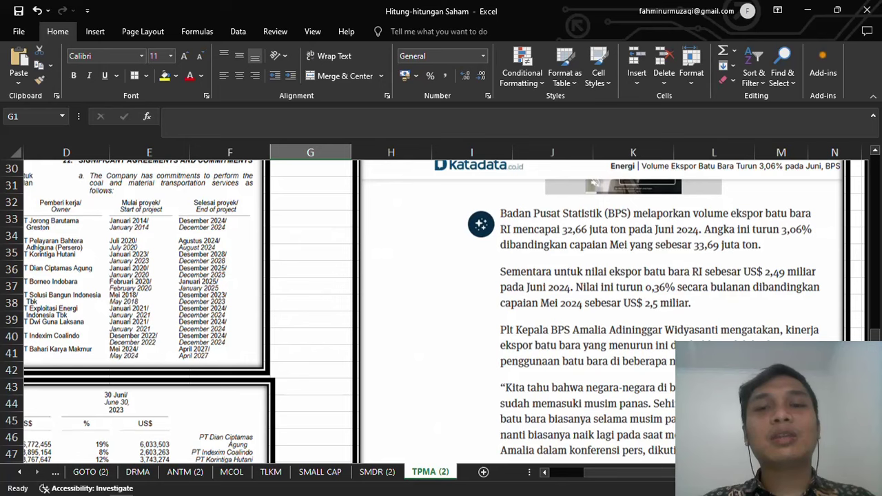
{"action": "scroll", "coordinate": [445, 311], "scroll_direction": "left", "scroll_amount": 3}
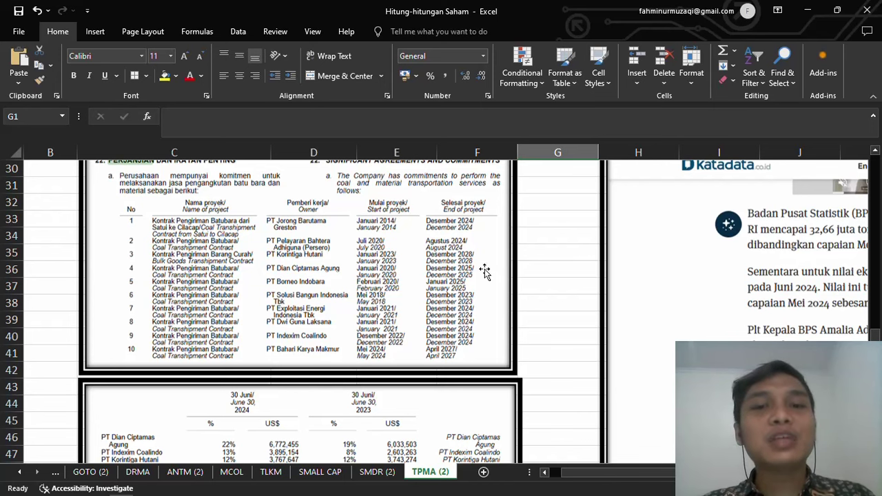
- Compare the contract end dates in the significant agreements list with each customer's revenue for June 2024 and June 2023
{"action": "scroll", "coordinate": [484, 271], "scroll_direction": "down", "scroll_amount": 1}
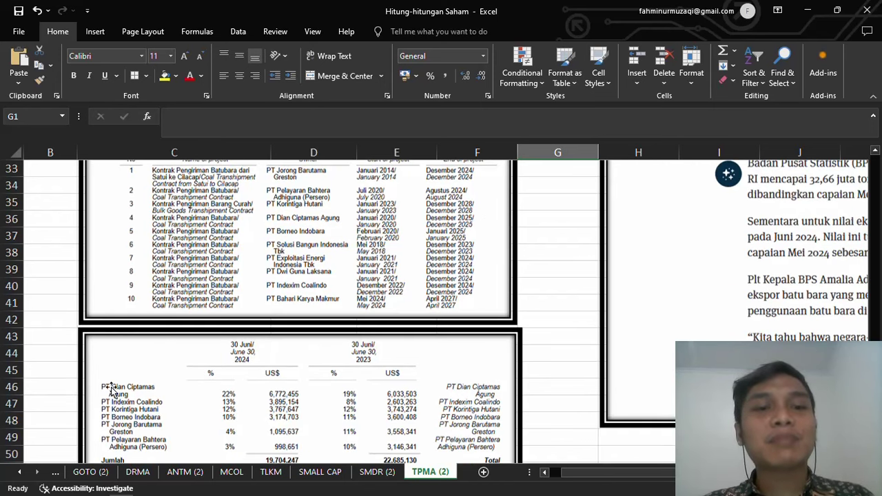
{"action": "scroll", "coordinate": [367, 346], "scroll_direction": "up", "scroll_amount": 1}
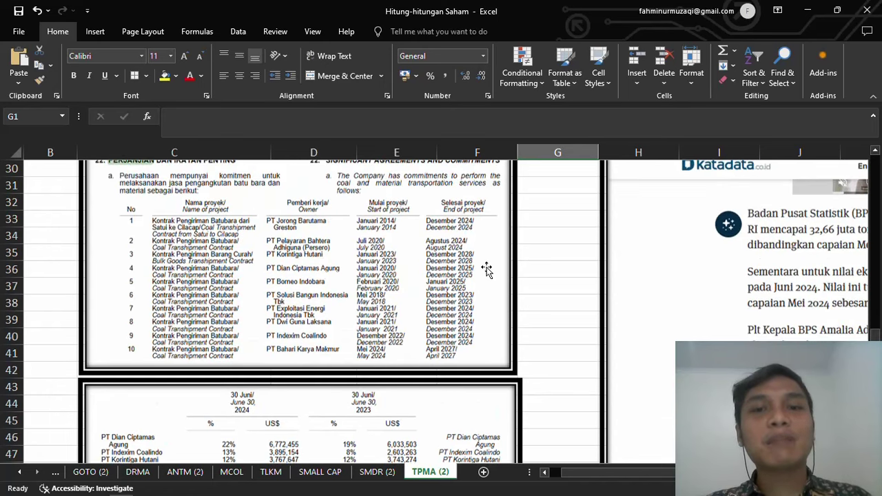
{"action": "scroll", "coordinate": [373, 283], "scroll_direction": "down", "scroll_amount": 2}
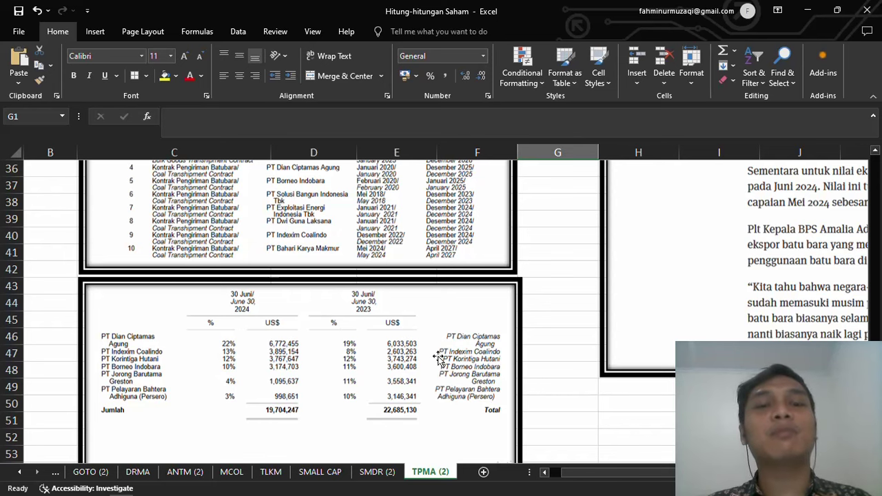
{"action": "scroll", "coordinate": [438, 358], "scroll_direction": "up", "scroll_amount": 2}
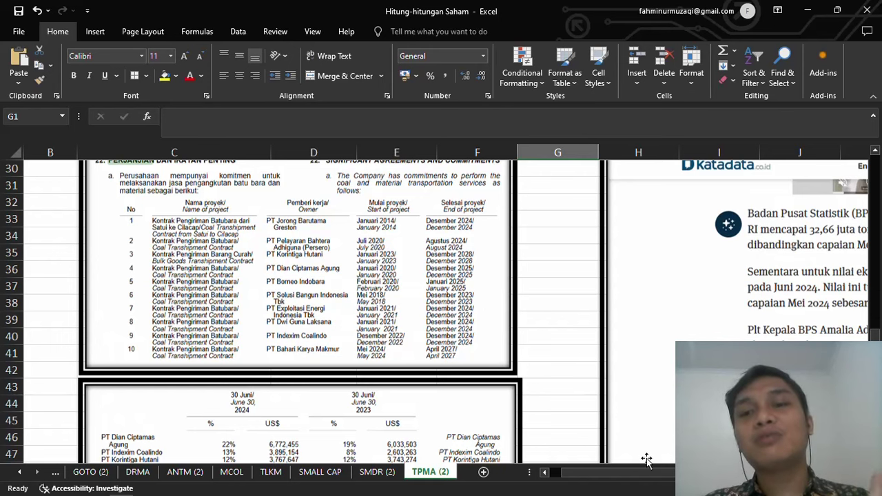
{"action": "scroll", "coordinate": [439, 363], "scroll_direction": "down", "scroll_amount": 1}
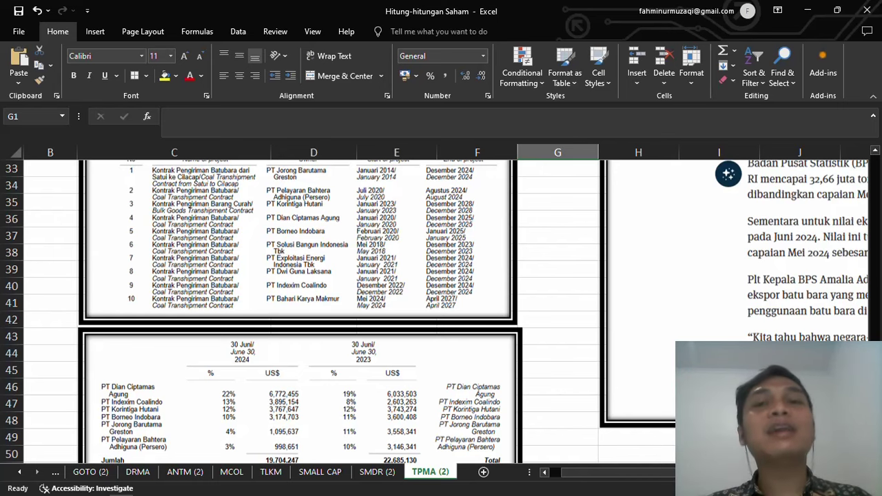
- Find the fleet unit table in columns N to Q and look over the Kapal Tongkang, Kapal Tunda and Crane Barge counts for 2013 to 2024
{"action": "left_click_drag", "start_coordinate": [619, 473], "coordinate": [689, 472]}
{"action": "scroll", "coordinate": [344, 310], "scroll_direction": "up", "scroll_amount": 9}
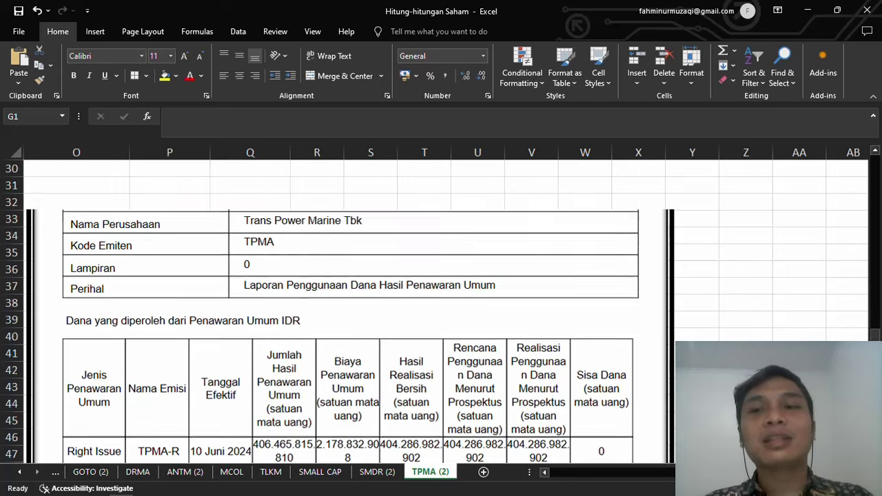
{"action": "scroll", "coordinate": [345, 310], "scroll_direction": "up", "scroll_amount": 2}
{"action": "scroll", "coordinate": [471, 298], "scroll_direction": "left", "scroll_amount": 3}
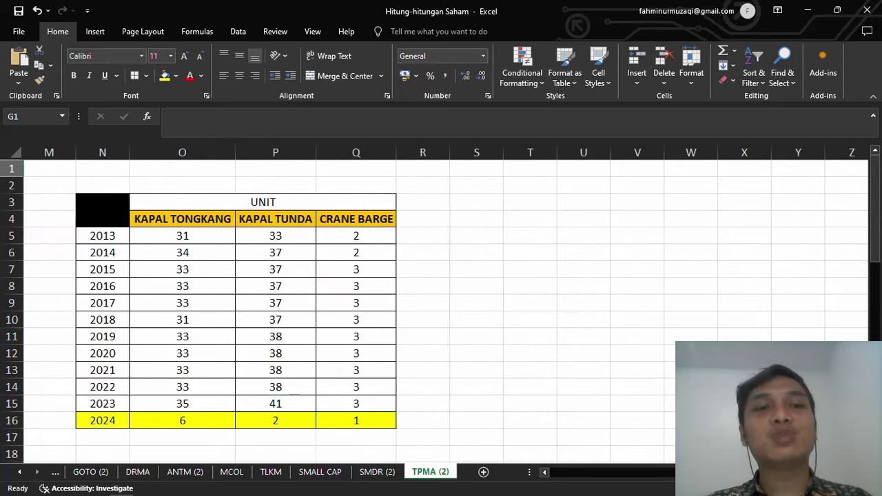
{"action": "scroll", "coordinate": [471, 298], "scroll_direction": "right", "scroll_amount": 1}
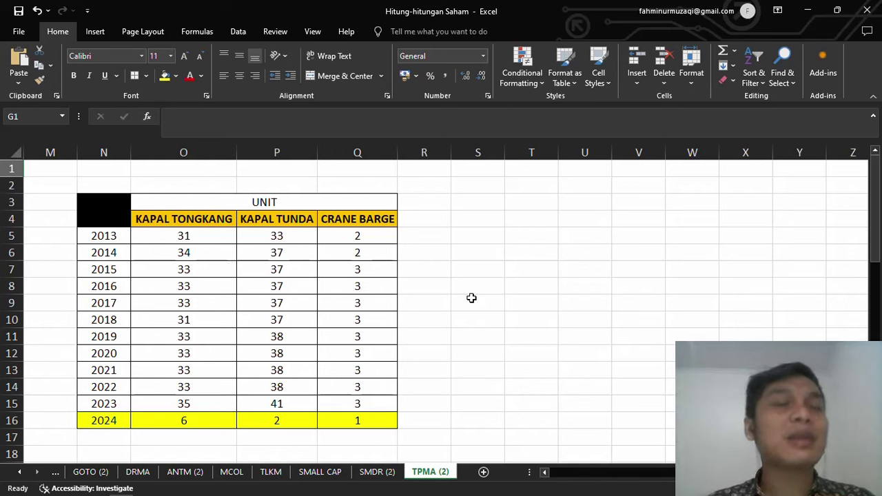
{"action": "scroll", "coordinate": [454, 310], "scroll_direction": "down", "scroll_amount": 2}
{"action": "scroll", "coordinate": [454, 313], "scroll_direction": "up", "scroll_amount": 1}
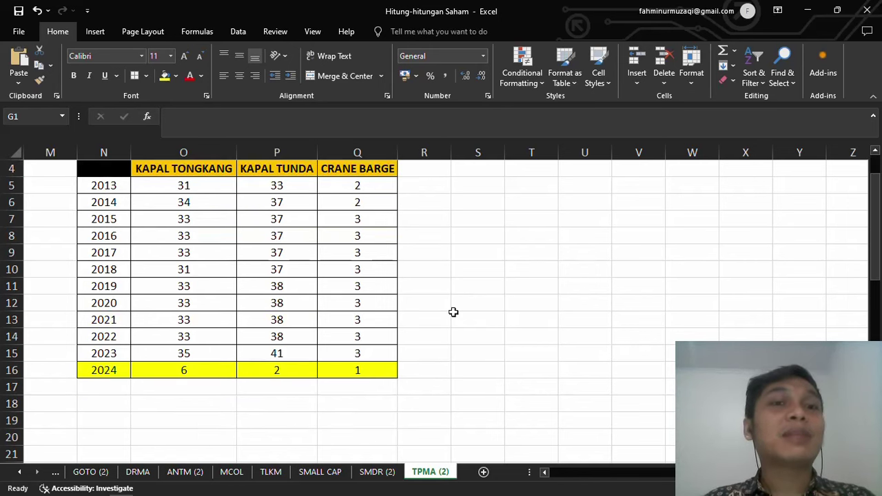
{"action": "scroll", "coordinate": [453, 312], "scroll_direction": "up", "scroll_amount": 1}
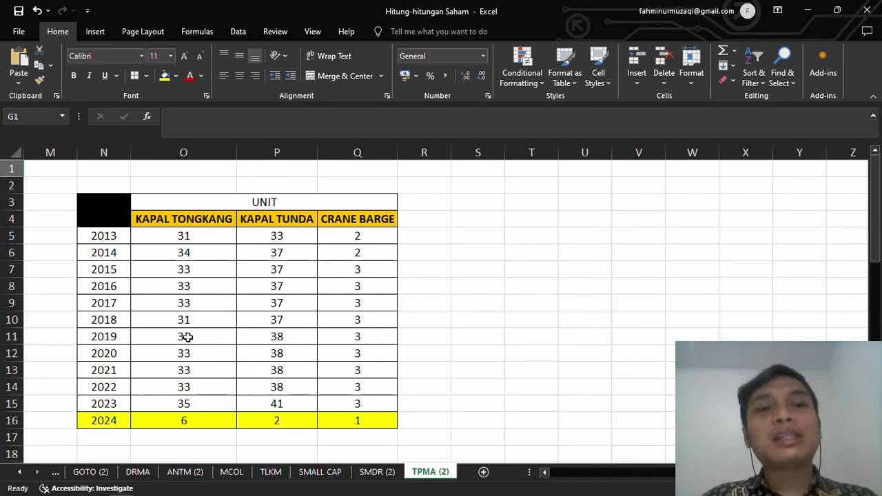
- Examine the 2023 and 2024 fleet figures in O15:Q16, check each 2024 cell, and highlight the range O16:Q16
{"action": "left_click_drag", "start_coordinate": [180, 404], "coordinate": [360, 416]}
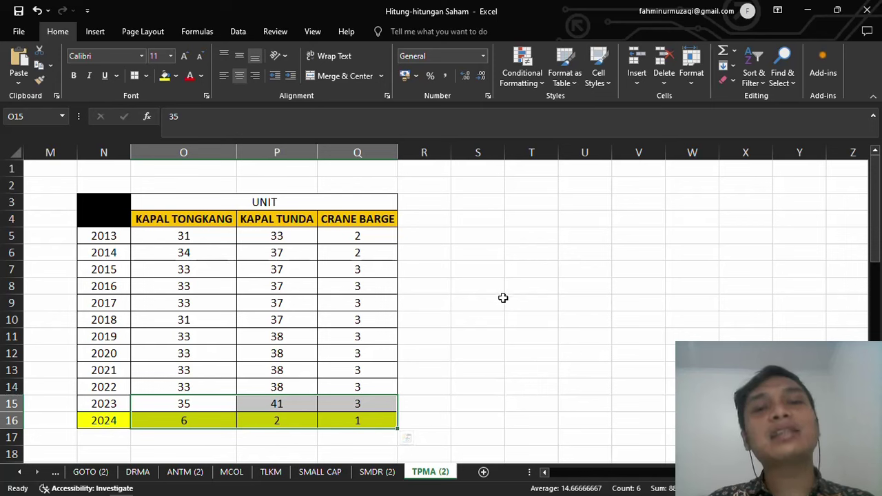
{"action": "left_click", "coordinate": [197, 416]}
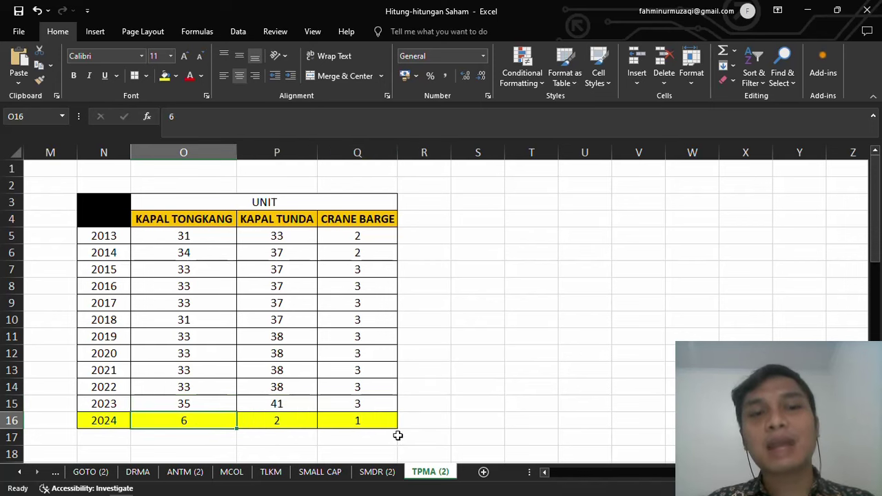
{"action": "left_click", "coordinate": [295, 414]}
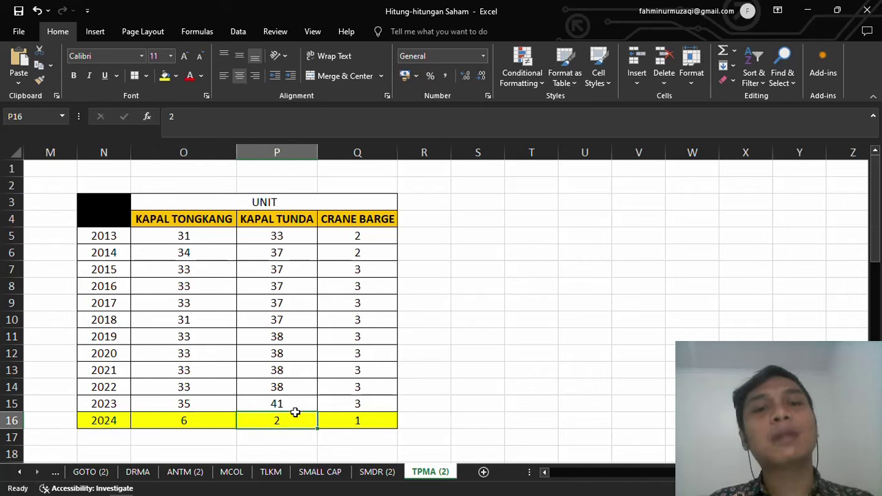
{"action": "left_click", "coordinate": [386, 427]}
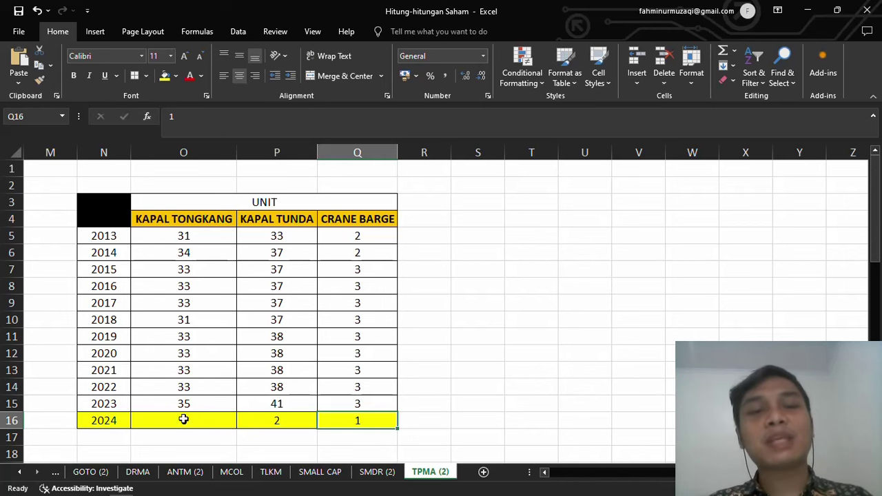
{"action": "left_click_drag", "start_coordinate": [183, 419], "coordinate": [349, 425]}
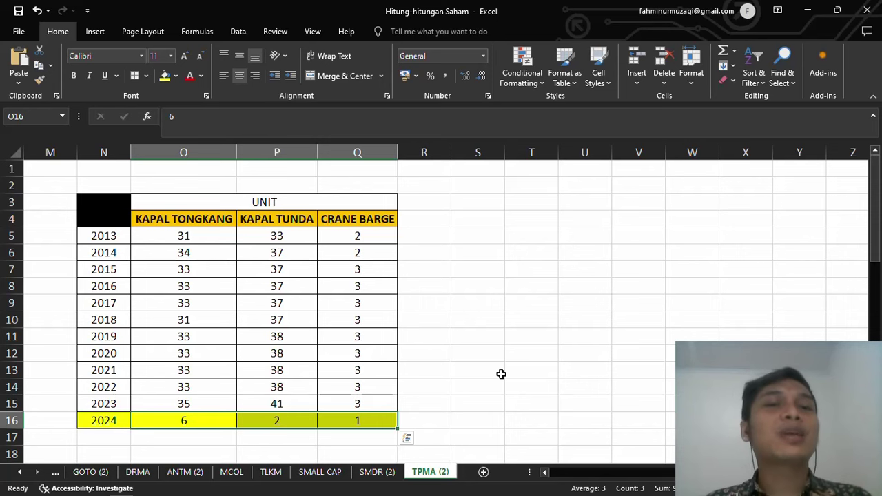
- Glance at the public offering fund report below the fleet table and recheck the coal contract list against the customer revenue breakdown
{"action": "scroll", "coordinate": [500, 373], "scroll_direction": "down", "scroll_amount": 5}
{"action": "scroll", "coordinate": [527, 357], "scroll_direction": "down", "scroll_amount": 5}
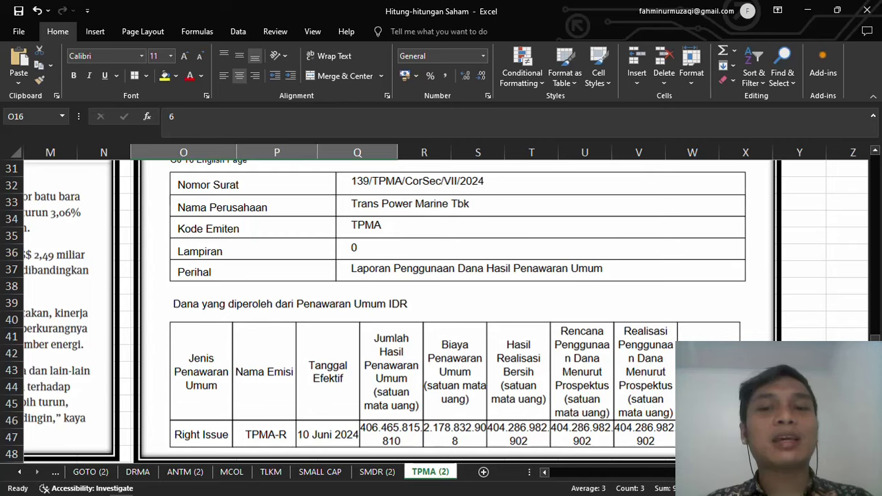
{"action": "scroll", "coordinate": [368, 451], "scroll_direction": "left", "scroll_amount": 4}
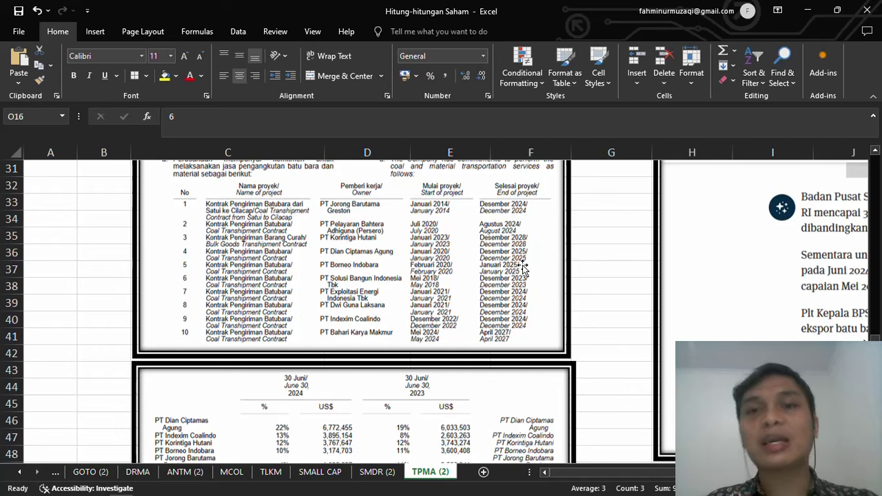
{"action": "scroll", "coordinate": [545, 337], "scroll_direction": "down", "scroll_amount": 1}
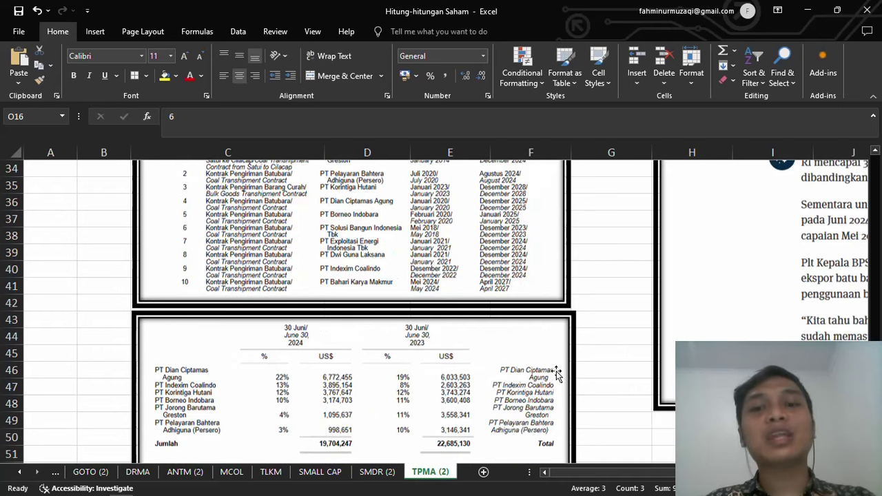
{"action": "scroll", "coordinate": [557, 403], "scroll_direction": "up", "scroll_amount": 1}
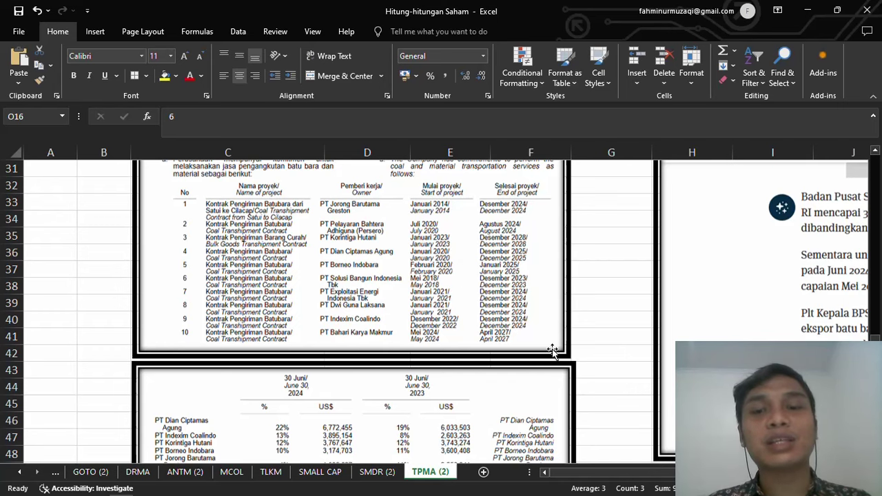
- Return to the selected 2024 fleet row and examine the TPMA-R rights issue proceeds and fund usage in the report below it
{"action": "key", "text": "ctrl+BackSpace"}
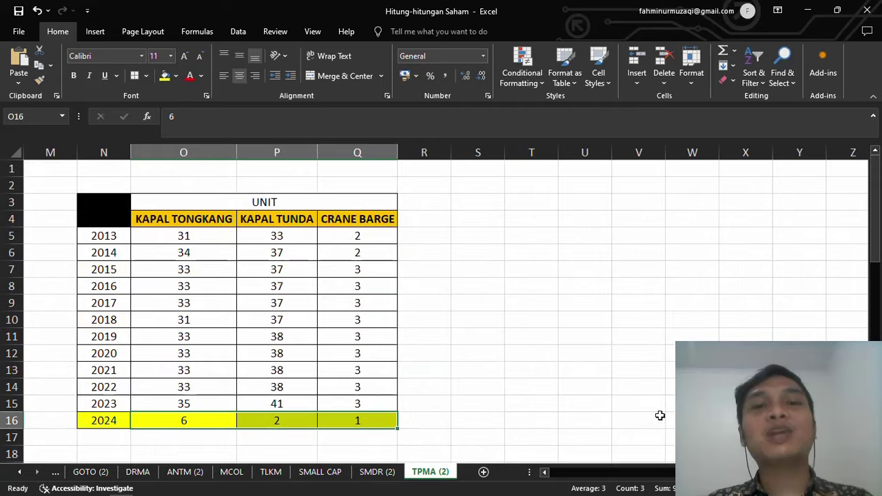
{"action": "scroll", "coordinate": [338, 303], "scroll_direction": "down", "scroll_amount": 5}
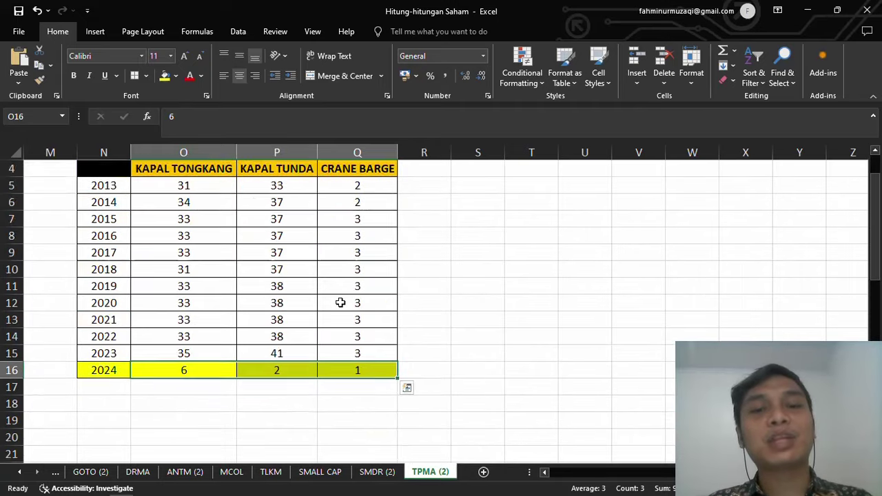
{"action": "scroll", "coordinate": [340, 302], "scroll_direction": "down", "scroll_amount": 6}
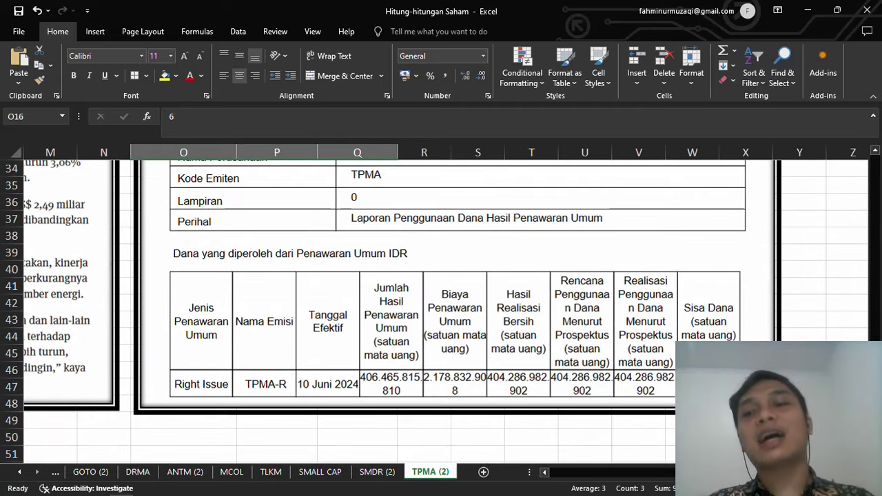
{"action": "scroll", "coordinate": [440, 303], "scroll_direction": "right", "scroll_amount": 2}
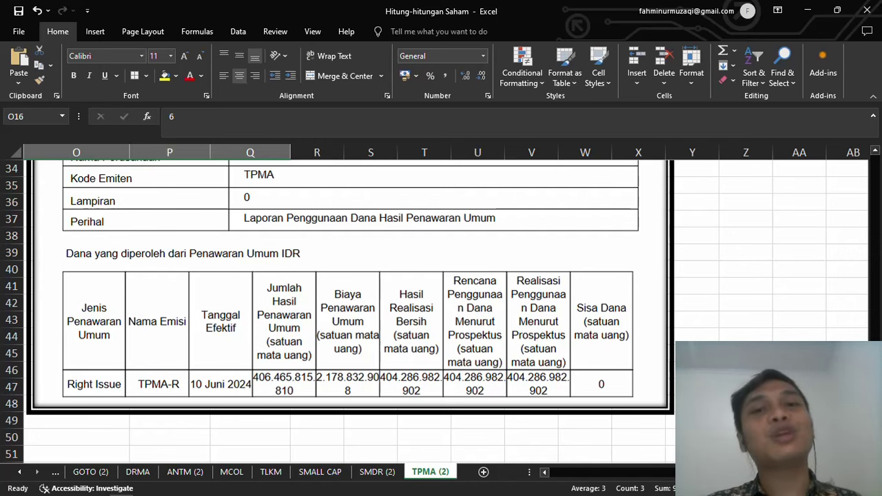
- Read the Katadata excerpt on June 2024 coal export volume, value and seasonal demand beside the rights issue report
{"action": "scroll", "coordinate": [445, 303], "scroll_direction": "left", "scroll_amount": 6}
{"action": "scroll", "coordinate": [445, 303], "scroll_direction": "right", "scroll_amount": 4}
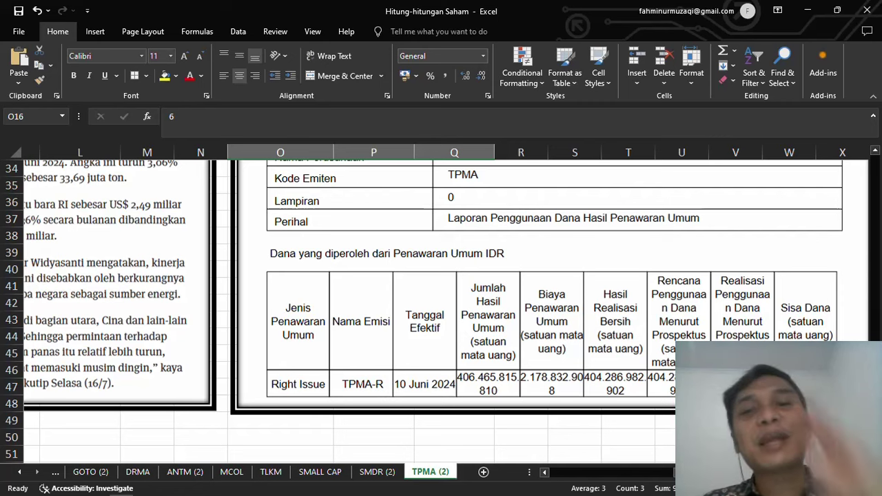
{"action": "scroll", "coordinate": [445, 303], "scroll_direction": "left", "scroll_amount": 4}
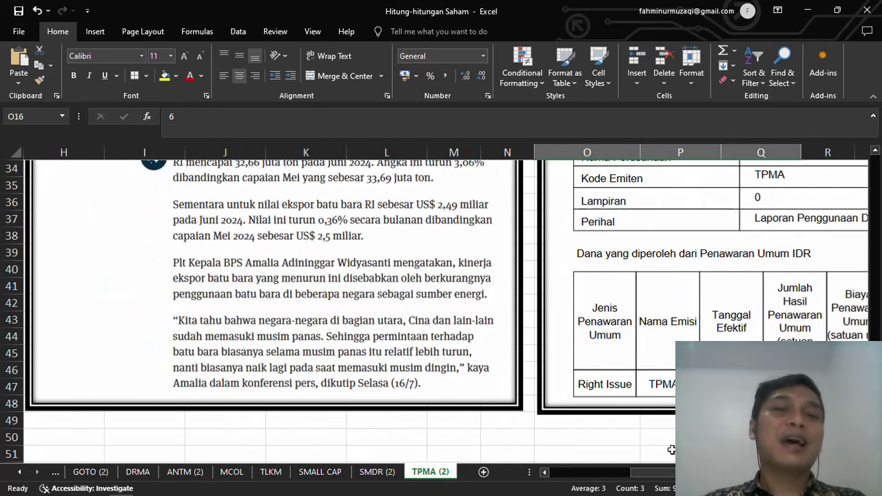
{"action": "scroll", "coordinate": [465, 398], "scroll_direction": "up", "scroll_amount": 1}
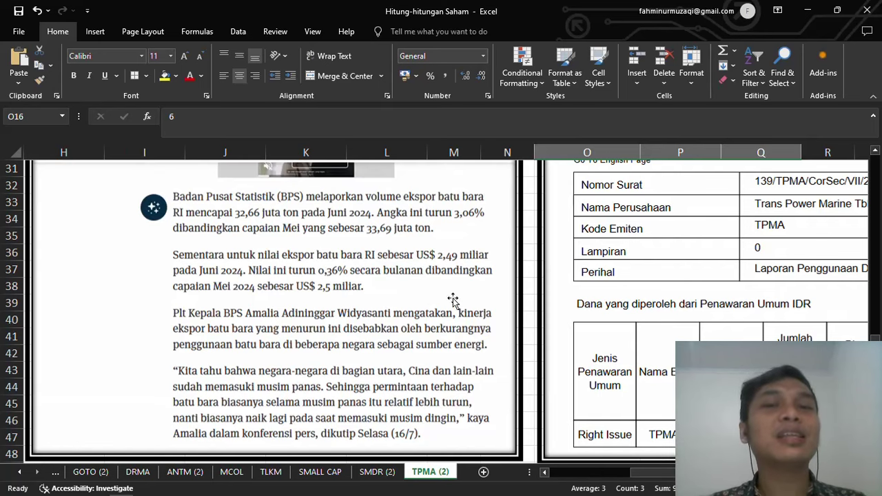
- Switch to Firefox and replace the TPMA SAHAM search with a web search for TRADING ECONOMIC
{"action": "key", "text": "alt+Tab"}
{"action": "left_click", "coordinate": [633, 19]}
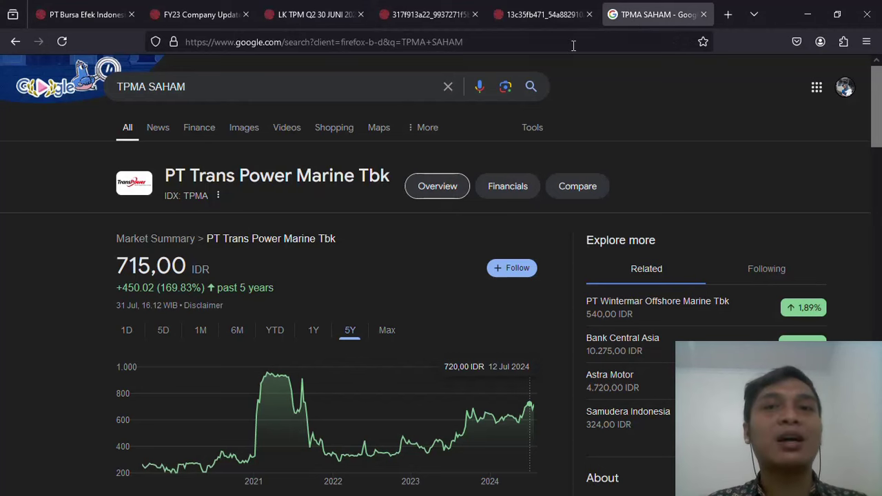
{"action": "left_click", "coordinate": [573, 43]}
{"action": "type", "text": "TRADING"}
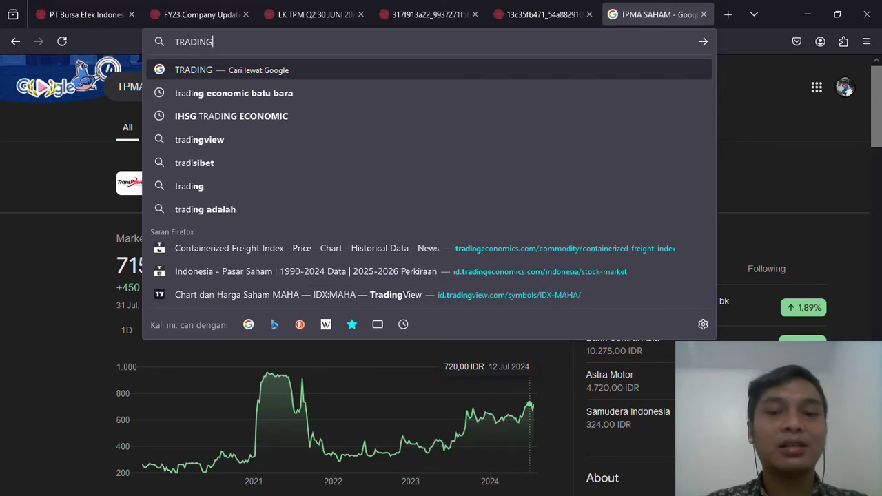
{"action": "type", "text": " ECONOMIC"}
{"action": "key", "text": "Return"}
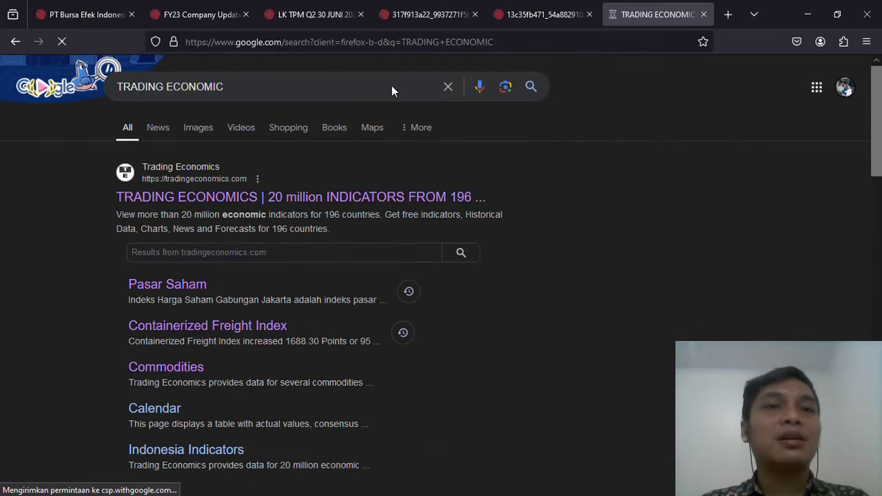
- Refine the web search to TRADING ECONOMIC COAL and open the Trading Economics Coal price data page
{"action": "left_click", "coordinate": [349, 86]}
{"action": "type", "text": "BT"}
{"action": "key", "text": "BackSpace"}
{"action": "key", "text": "BackSpace"}
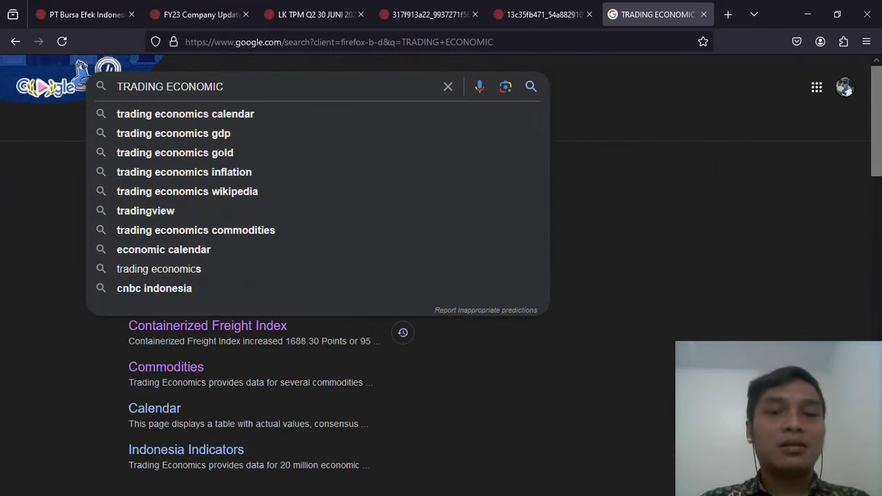
{"action": "type", "text": "COAL"}
{"action": "key", "text": "Return"}
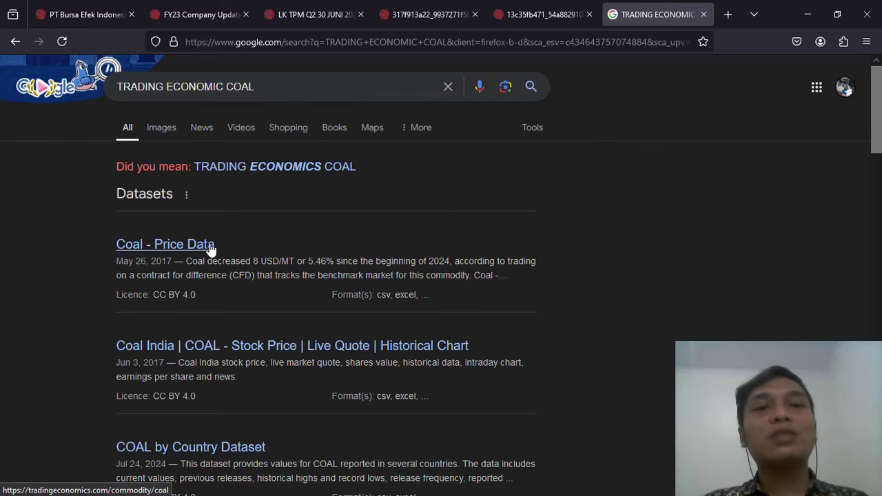
{"action": "left_click", "coordinate": [205, 249]}
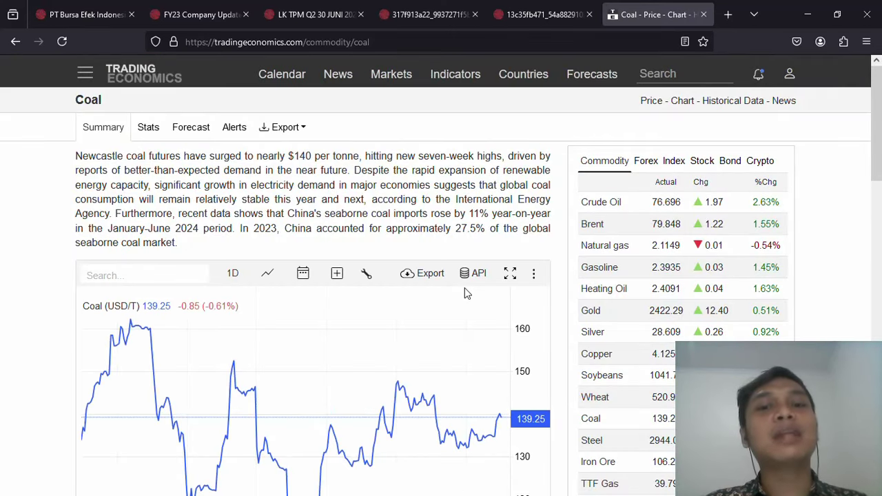
- Examine the one-year coal price chart on Trading Economics and compare it with the Katadata export excerpt in Excel
{"action": "scroll", "coordinate": [325, 327], "scroll_direction": "down", "scroll_amount": 3}
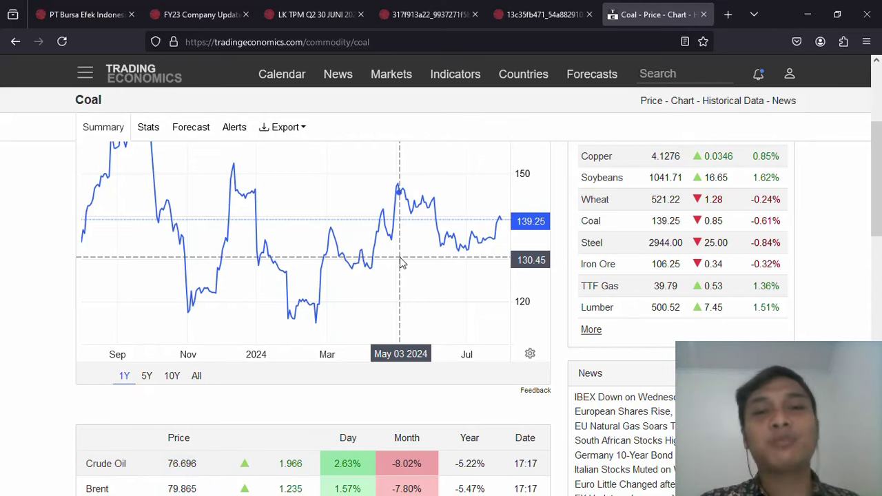
{"action": "key", "text": "alt+Tab"}
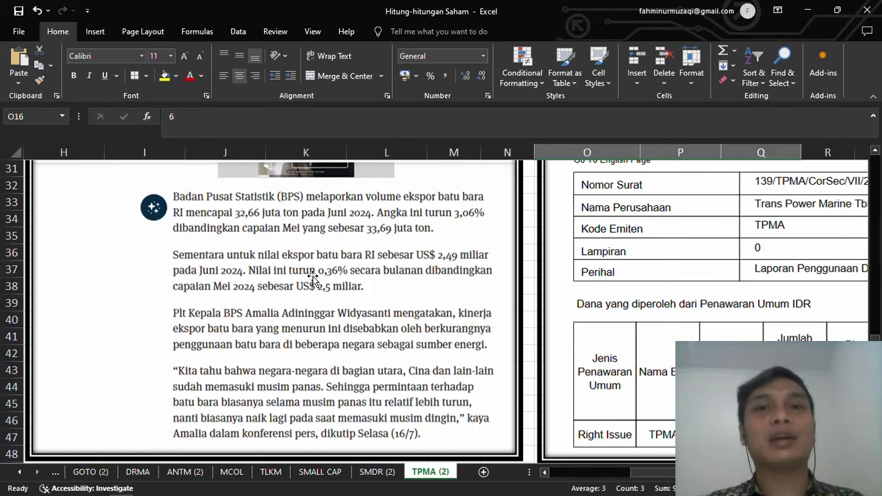
{"action": "key", "text": "alt+Tab"}
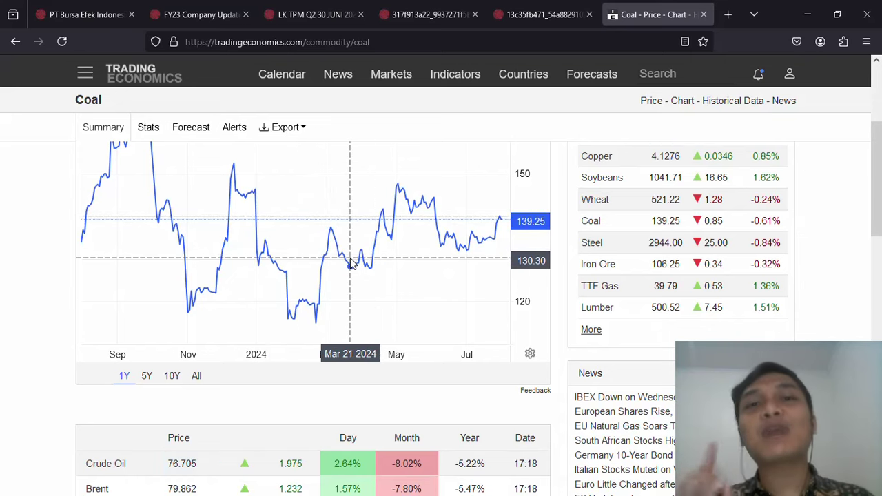
- Cross-check the March to July 2024 coal price movements on Trading Economics against the Katadata export volume and seasonal demand text in Excel
{"action": "key", "text": "alt+Tab"}
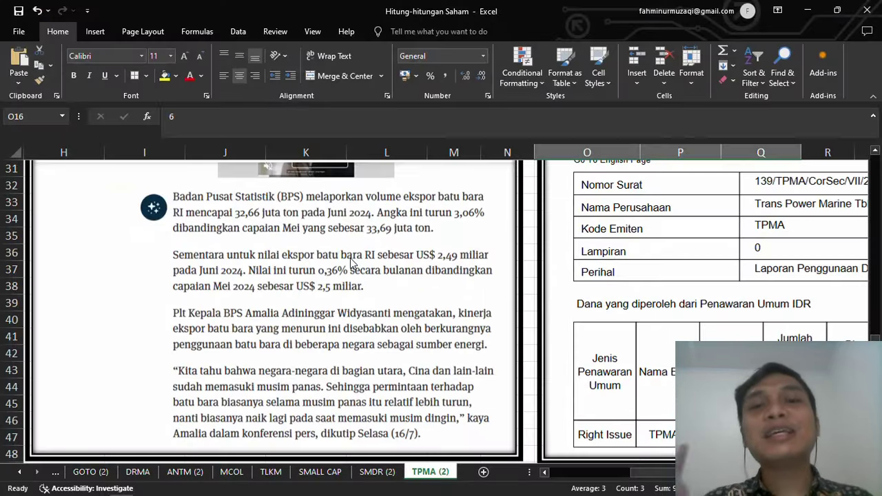
{"action": "key", "text": "alt+Tab"}
{"action": "key", "text": "alt+Tab"}
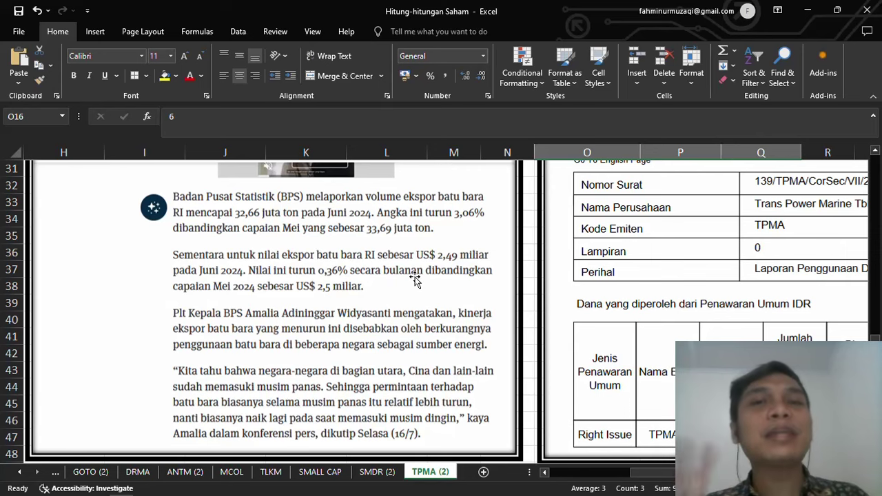
{"action": "key", "text": "alt+Tab"}
{"action": "key", "text": "alt+Tab"}
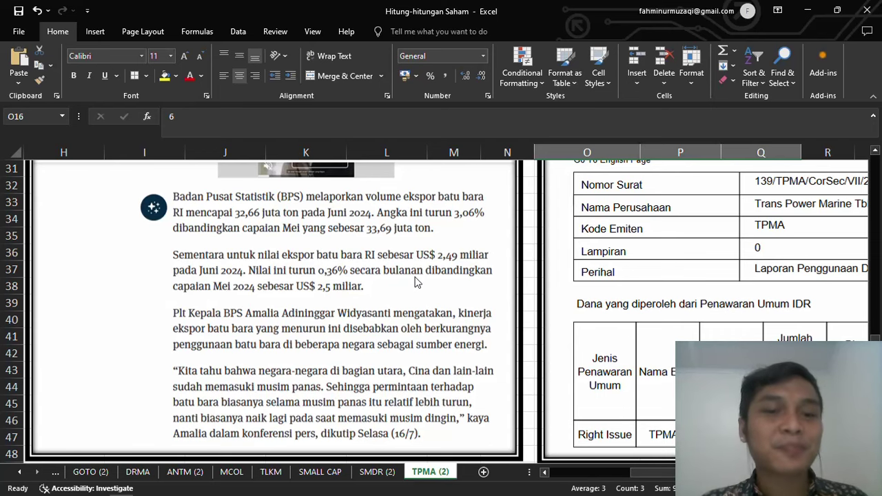
{"action": "key", "text": "alt+Tab"}
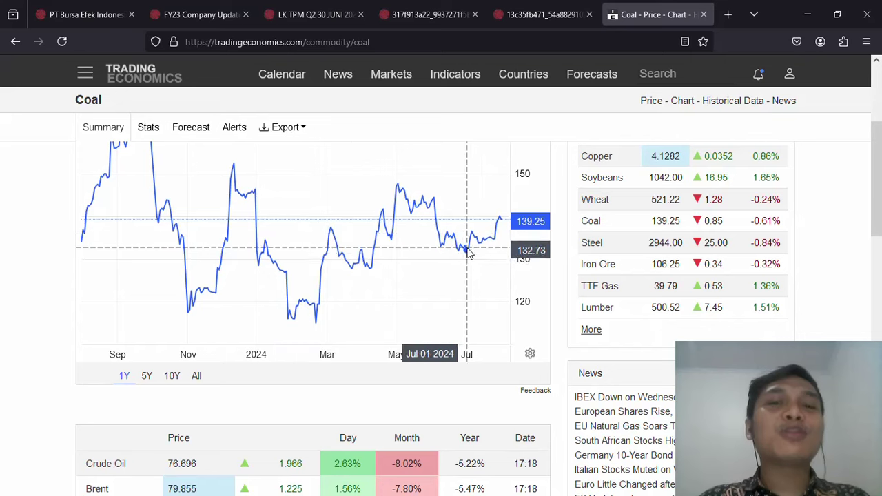
{"action": "key", "text": "alt+Tab"}
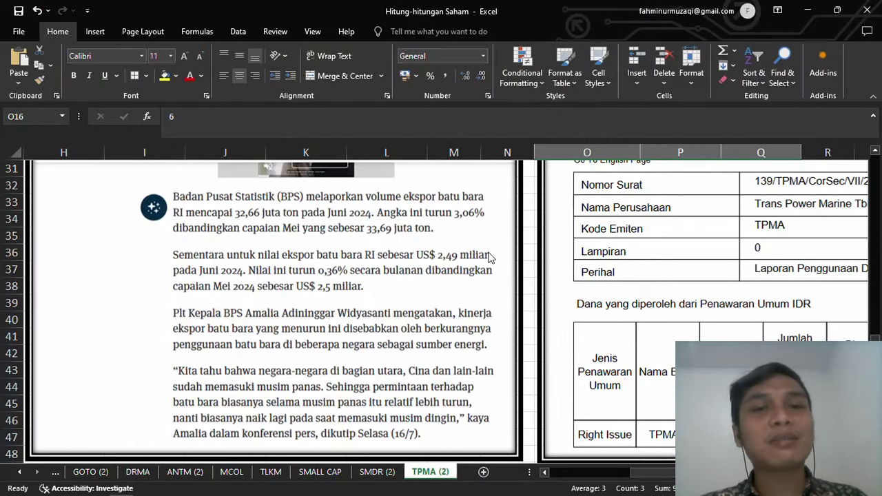
{"action": "key", "text": "alt+Tab"}
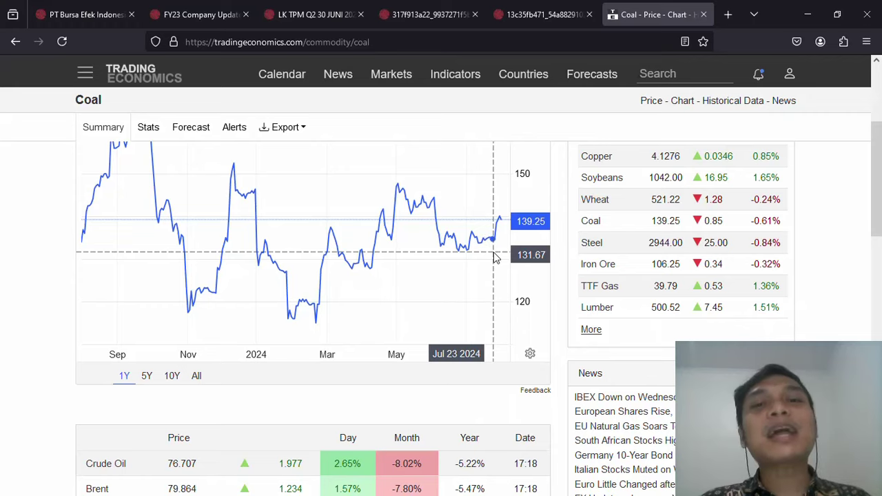
{"action": "key", "text": "alt+Tab"}
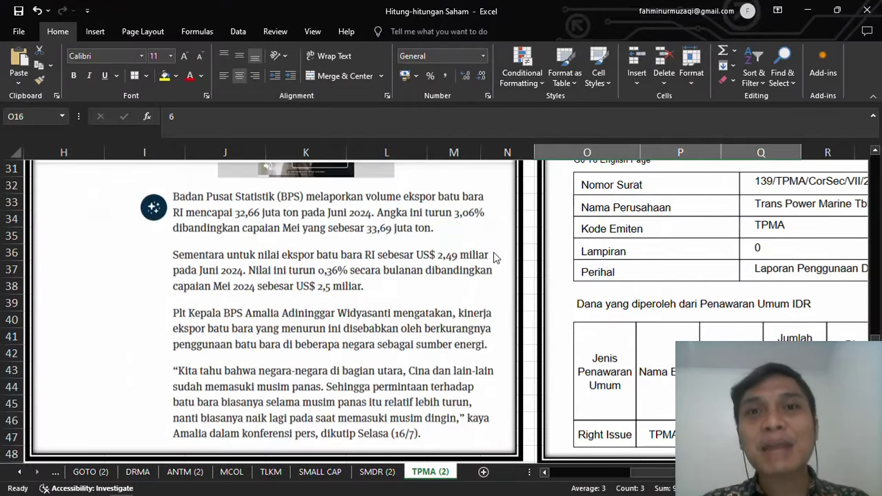
{"action": "key", "text": "alt+Tab"}
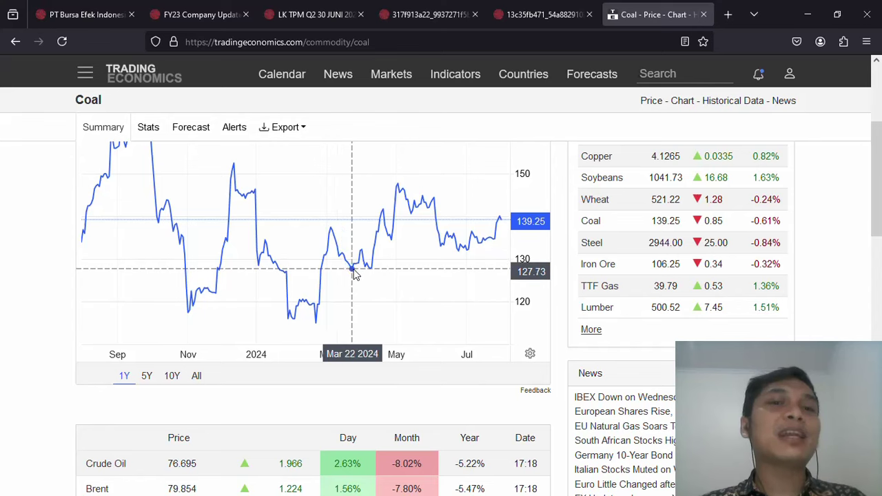
{"action": "key", "text": "alt+Tab"}
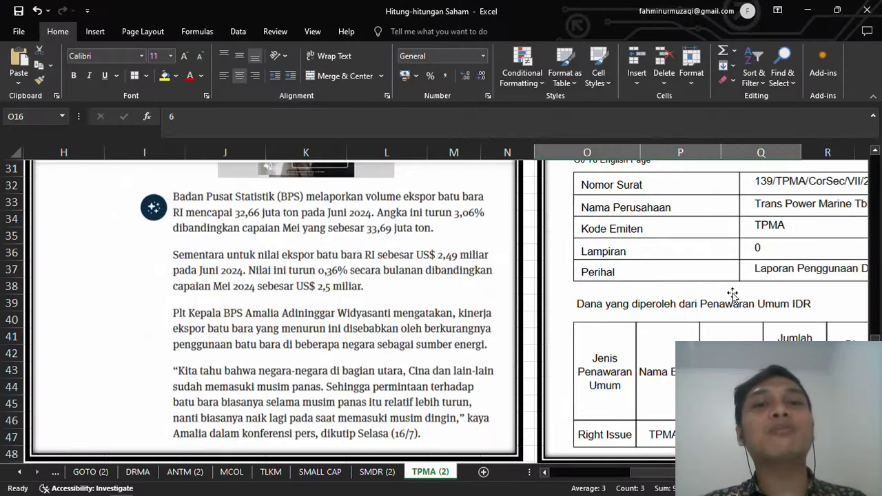
{"action": "key", "text": "alt+Tab"}
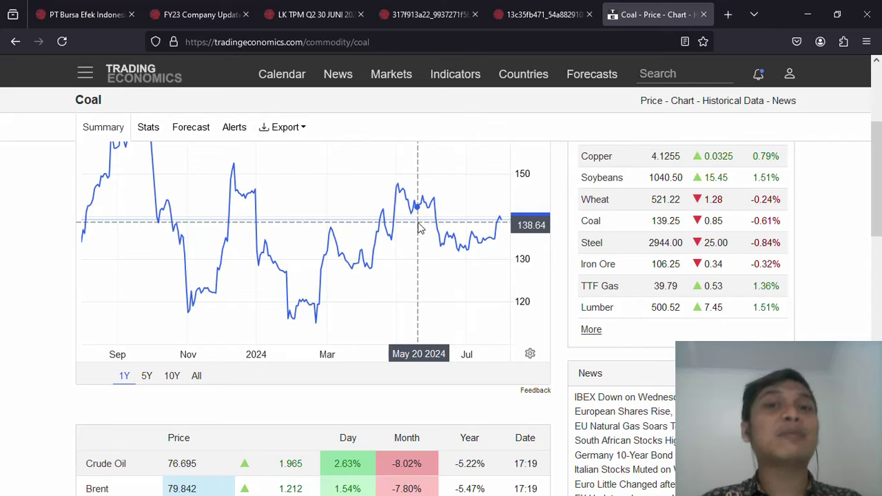
{"action": "key", "text": "alt+Tab"}
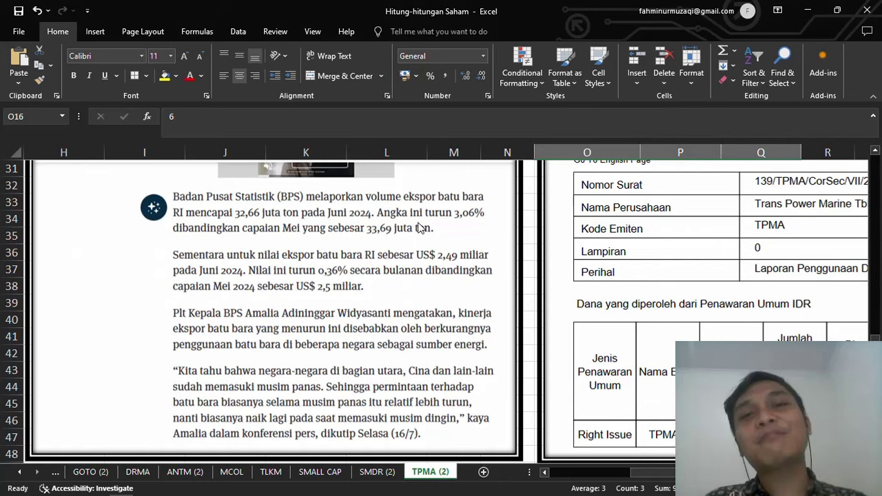
- Review the coal transhipment contract list with its end dates and the customer revenue table for June 2024 and 2023
{"action": "scroll", "coordinate": [687, 235], "scroll_direction": "up", "scroll_amount": 8}
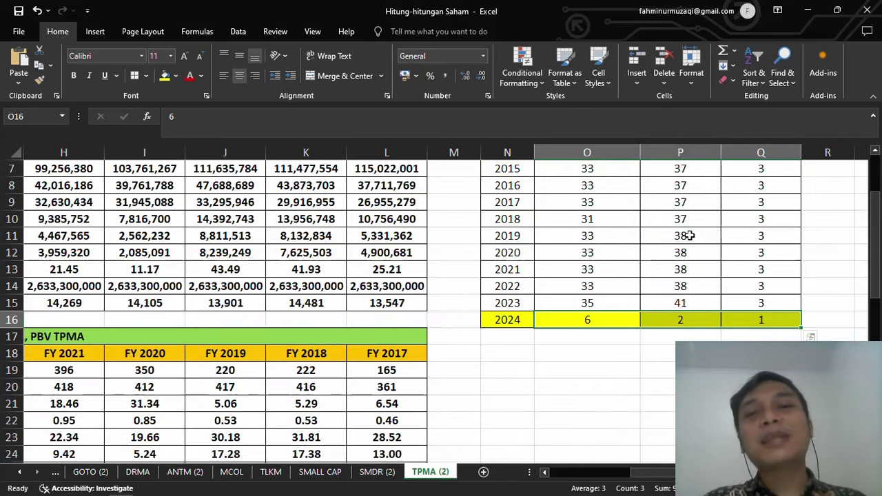
{"action": "scroll", "coordinate": [688, 241], "scroll_direction": "down", "scroll_amount": 6}
{"action": "scroll", "coordinate": [689, 248], "scroll_direction": "up", "scroll_amount": 3}
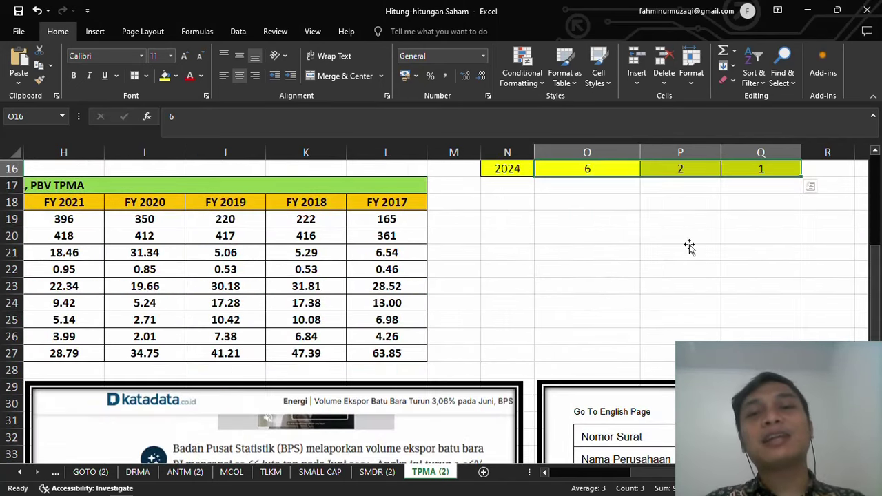
{"action": "scroll", "coordinate": [689, 247], "scroll_direction": "down", "scroll_amount": 4}
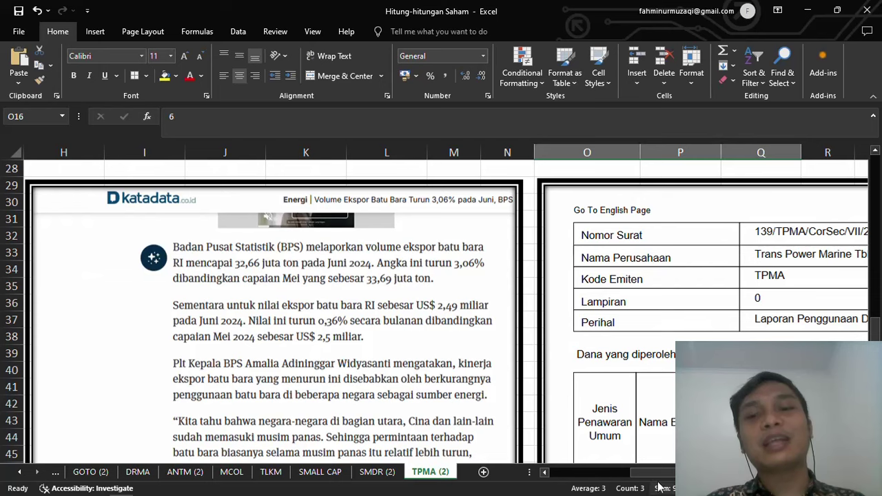
{"action": "left_click_drag", "start_coordinate": [651, 472], "coordinate": [532, 474]}
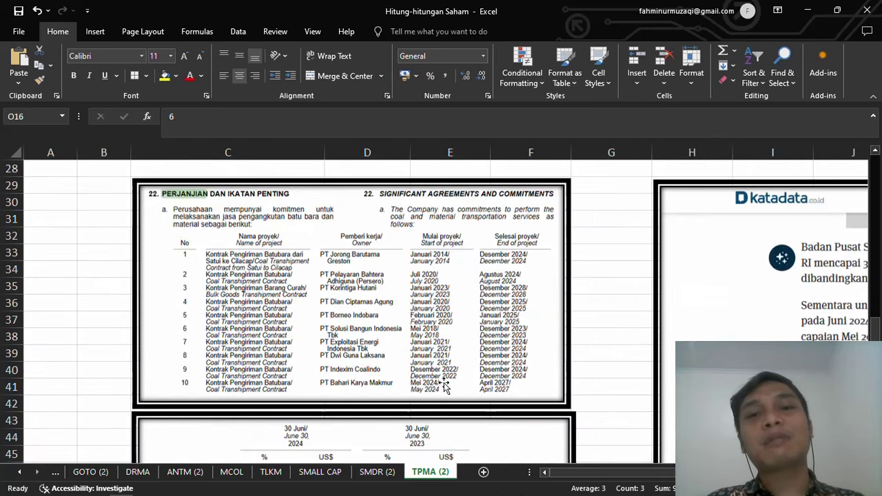
{"action": "left_click_drag", "start_coordinate": [655, 473], "coordinate": [600, 389]}
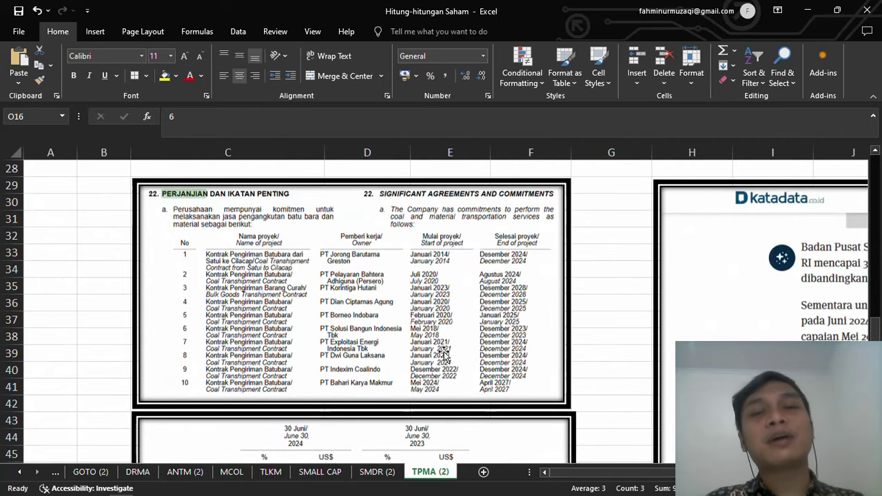
{"action": "scroll", "coordinate": [448, 303], "scroll_direction": "down", "scroll_amount": 2}
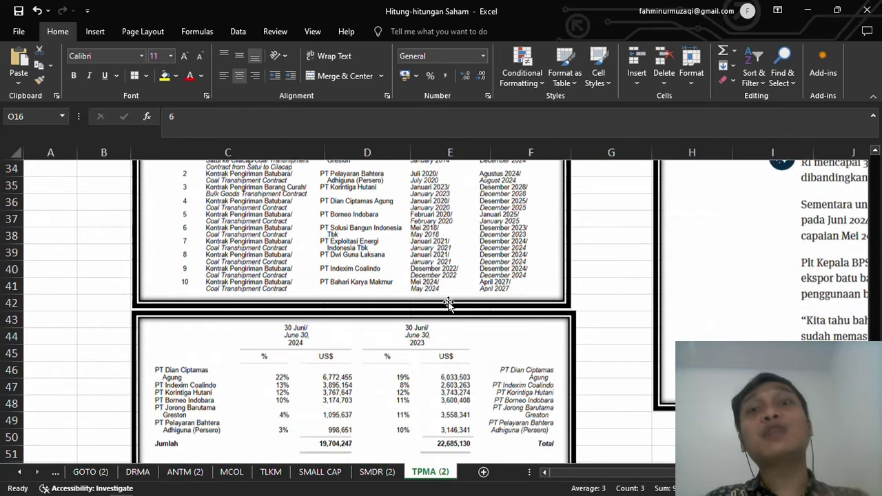
- Review the 2013–2024 barge, tugboat and crane barge fleet table and the report on use of the rights issue proceeds
{"action": "left_click_drag", "start_coordinate": [606, 474], "coordinate": [710, 474]}
{"action": "scroll", "coordinate": [452, 297], "scroll_direction": "up", "scroll_amount": 10}
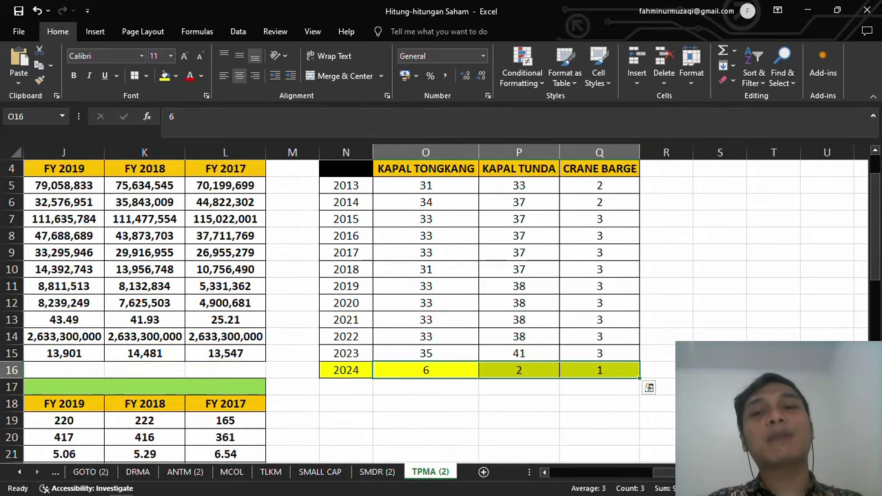
{"action": "left_click_drag", "start_coordinate": [661, 473], "coordinate": [681, 473]}
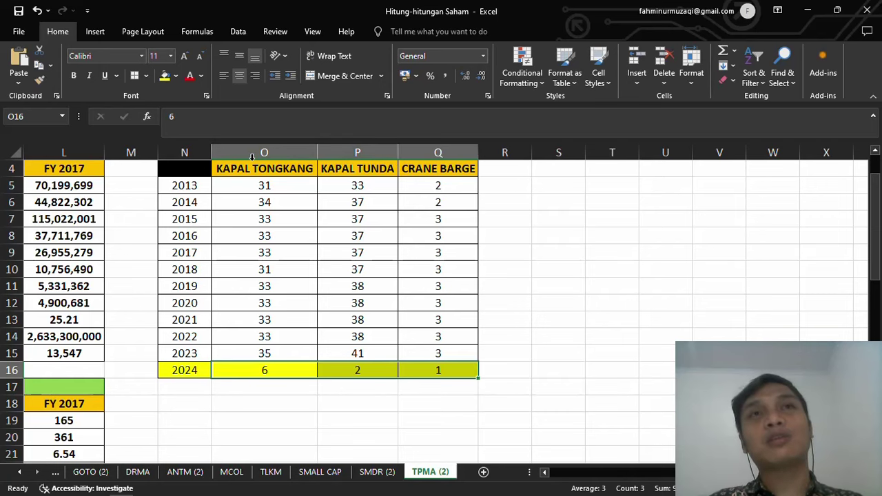
{"action": "scroll", "coordinate": [576, 273], "scroll_direction": "down", "scroll_amount": 8}
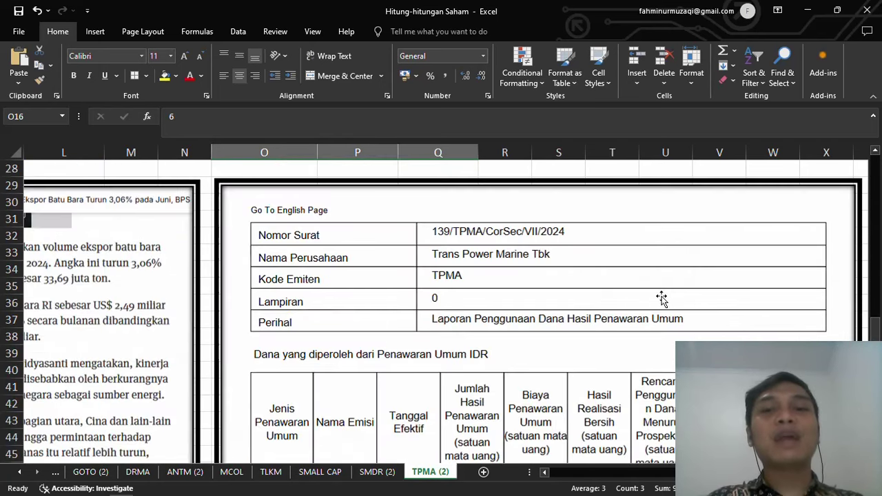
{"action": "scroll", "coordinate": [662, 298], "scroll_direction": "down", "scroll_amount": 5}
{"action": "scroll", "coordinate": [835, 339], "scroll_direction": "up", "scroll_amount": 5}
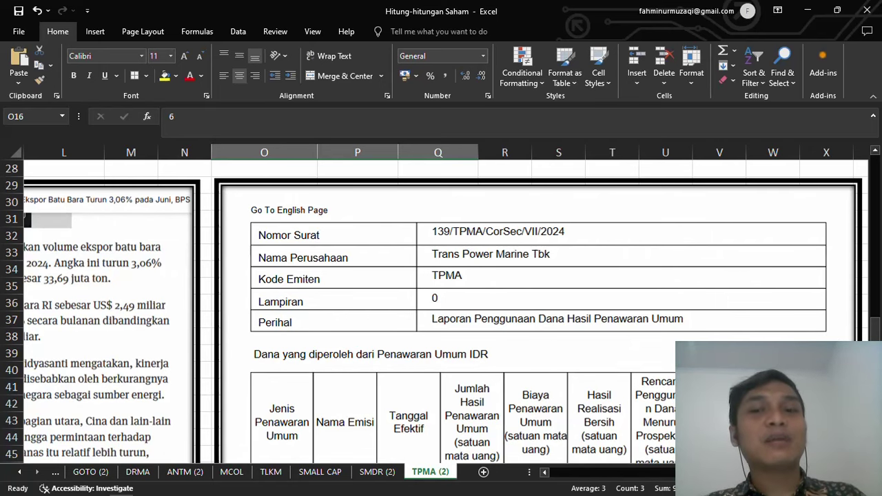
- Revisit the Katadata excerpt, the TPMA share price, book value, PER and PBV table, and the coal price chart in Firefox
{"action": "scroll", "coordinate": [494, 295], "scroll_direction": "left", "scroll_amount": 6}
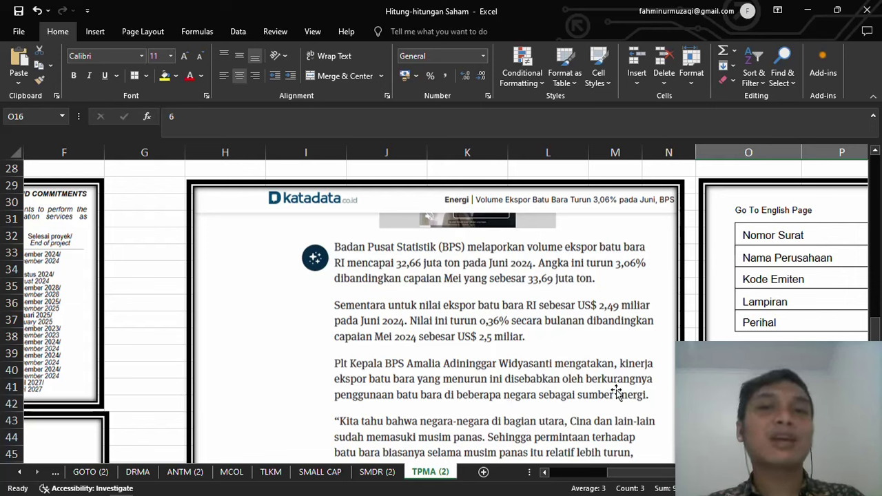
{"action": "scroll", "coordinate": [617, 391], "scroll_direction": "up", "scroll_amount": 5}
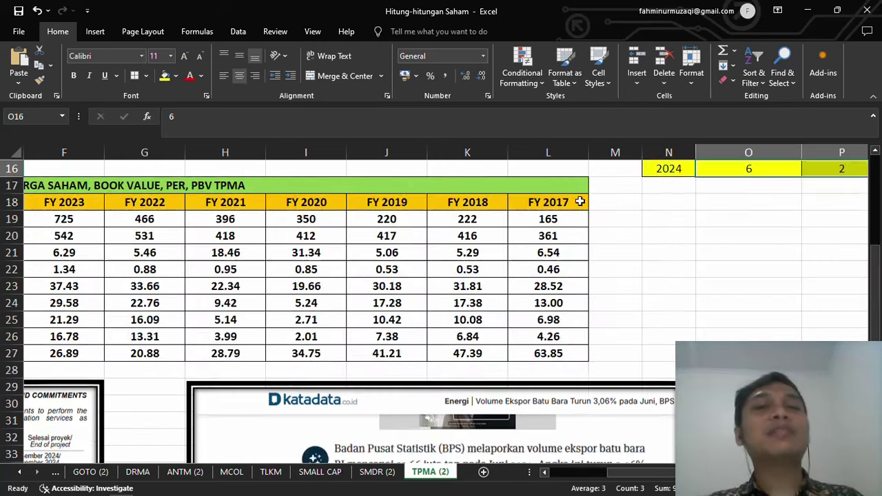
{"action": "scroll", "coordinate": [445, 303], "scroll_direction": "right", "scroll_amount": 6}
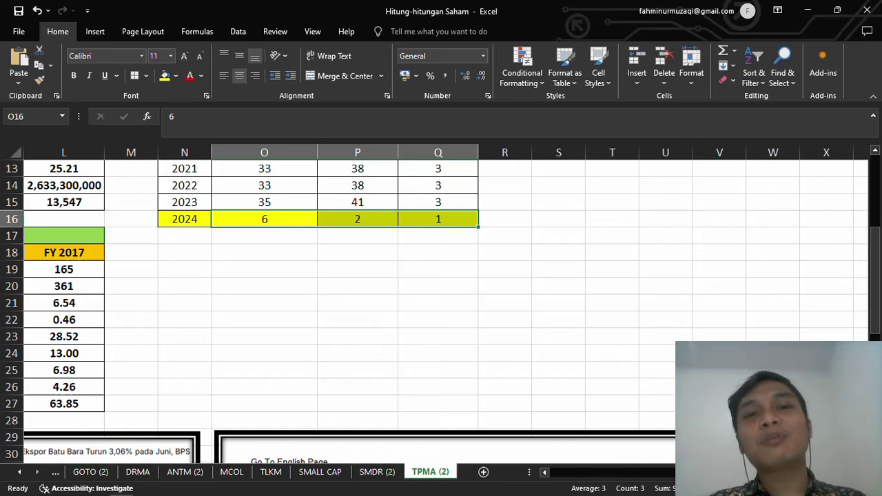
{"action": "scroll", "coordinate": [614, 455], "scroll_direction": "left", "scroll_amount": 9}
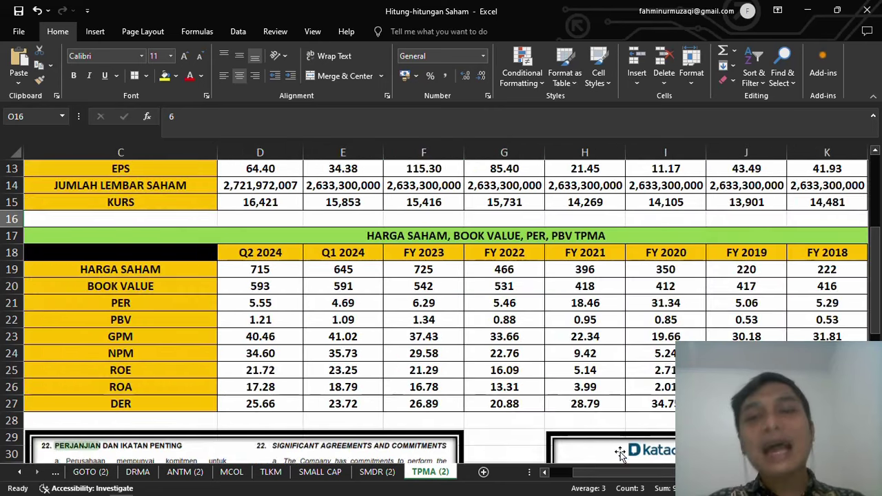
{"action": "key", "text": "alt+Tab"}
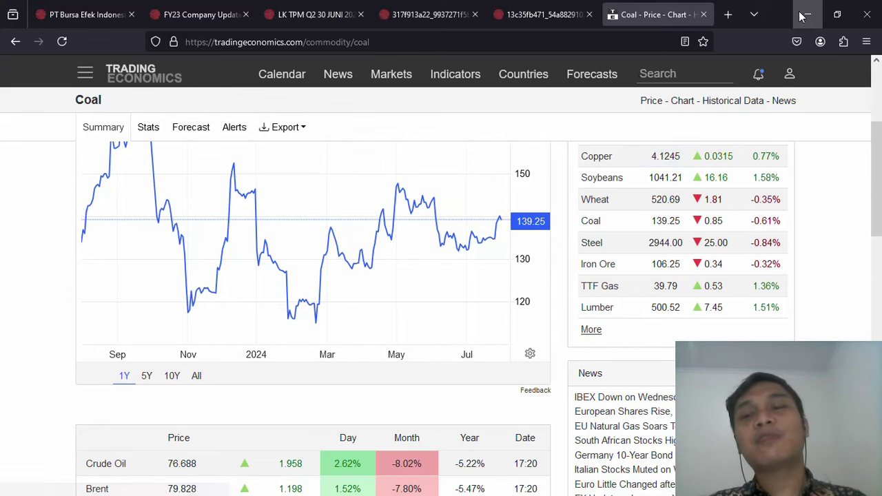
{"action": "key", "text": "alt+Tab"}
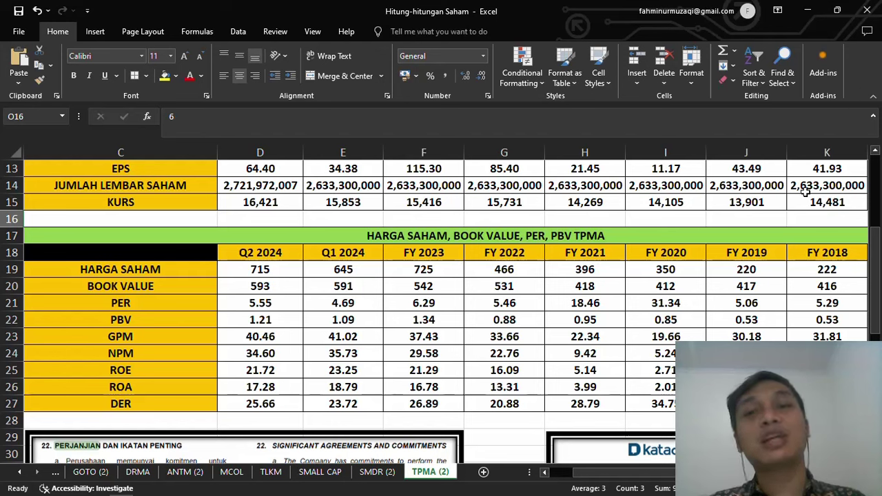
{"action": "mouse_move", "coordinate": [827, 493]}
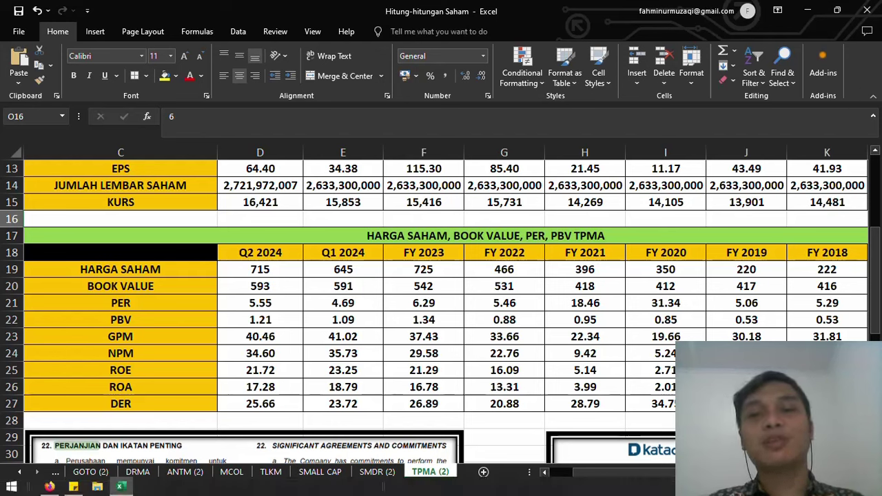